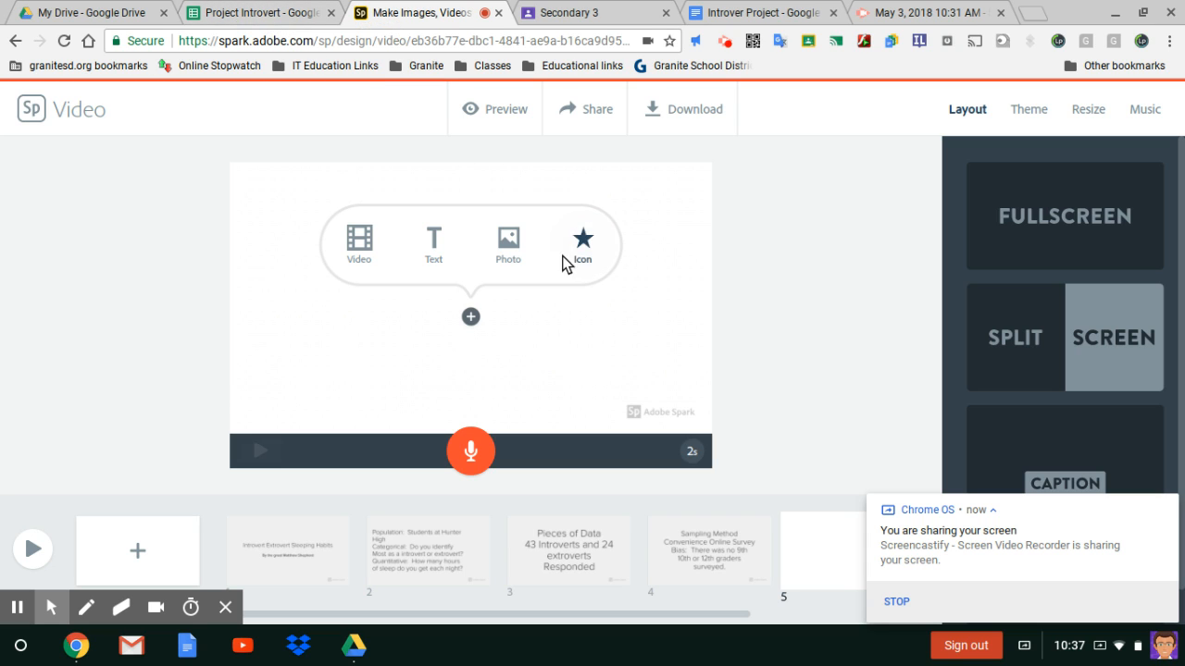
Copy the mean, median, mode and range table (D2:F6) from the Project Introvert spreadsheet and paste it linked into the Introver Project document.
click(245, 16)
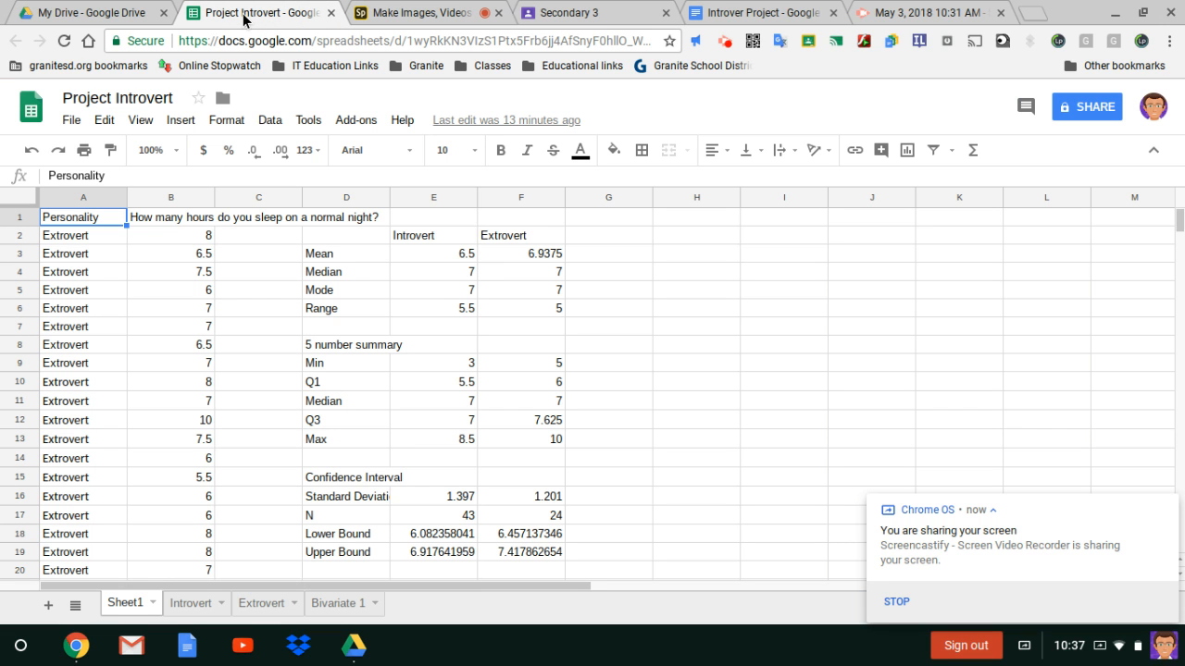
click(348, 236)
drag(348, 236, 527, 311)
key(ctrl+c)
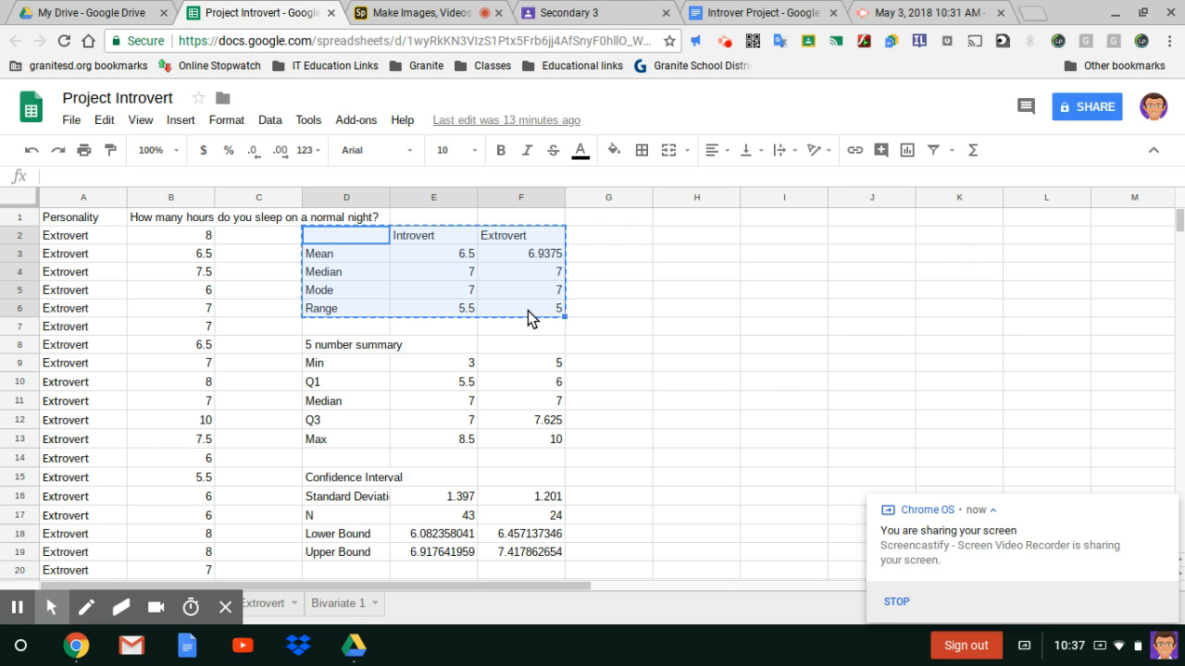
click(787, 20)
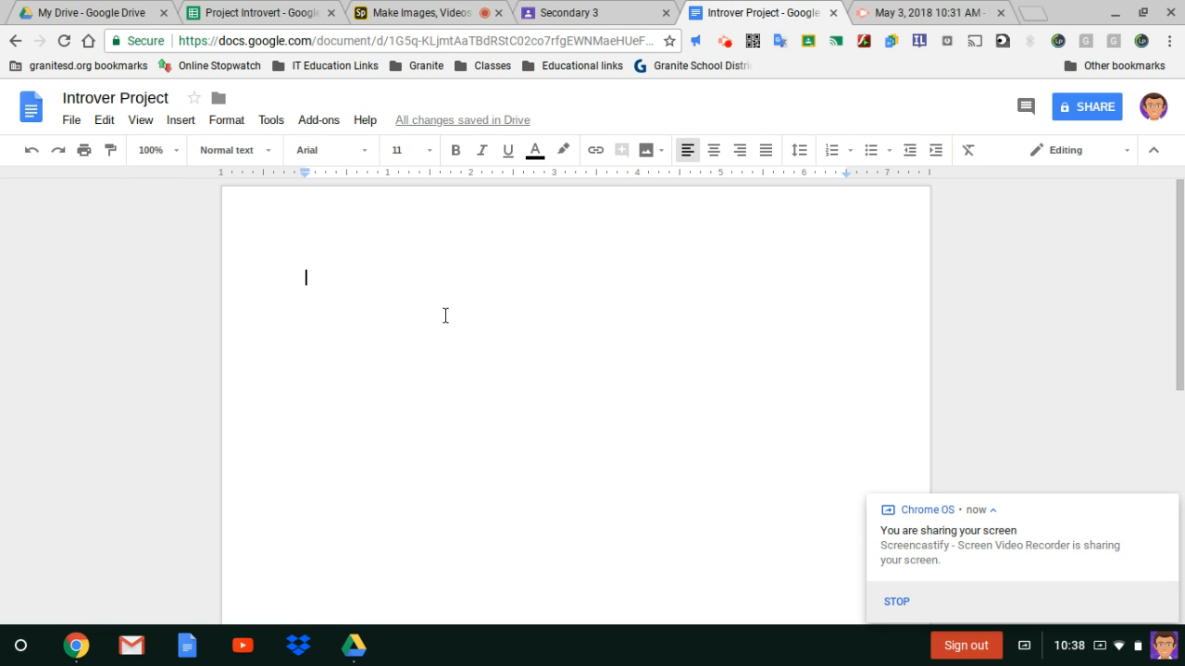
key(ctrl+v)
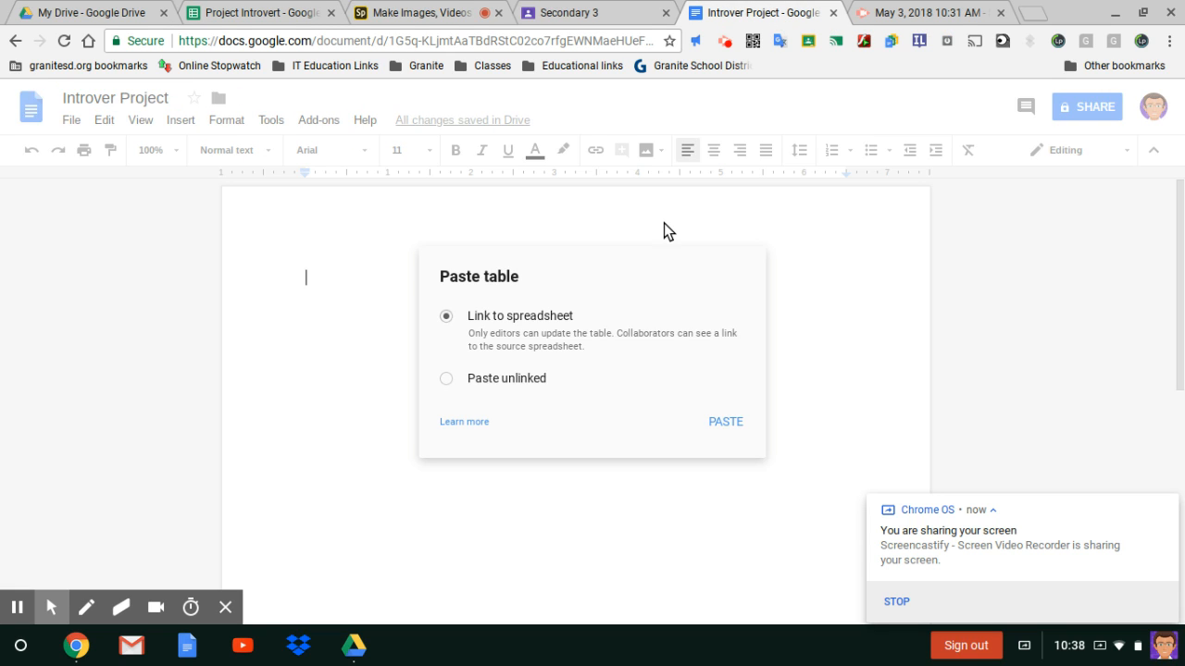
click(726, 422)
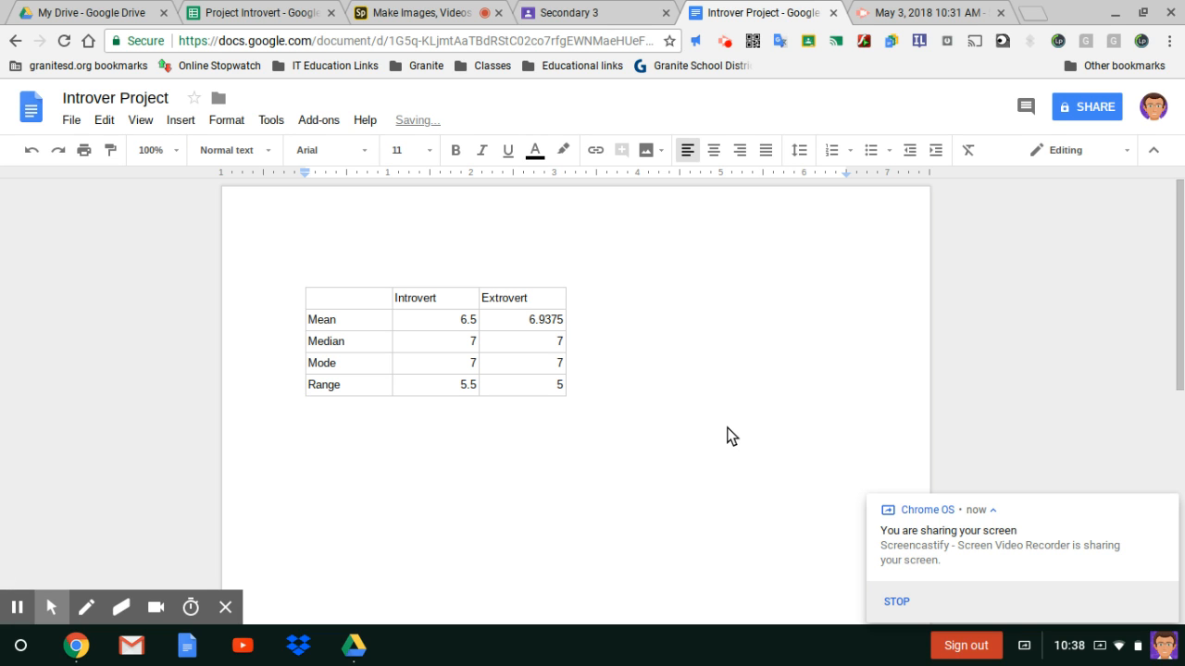
Round the Extrovert mean in the pasted table to 6.9.
click(562, 324)
click(559, 317)
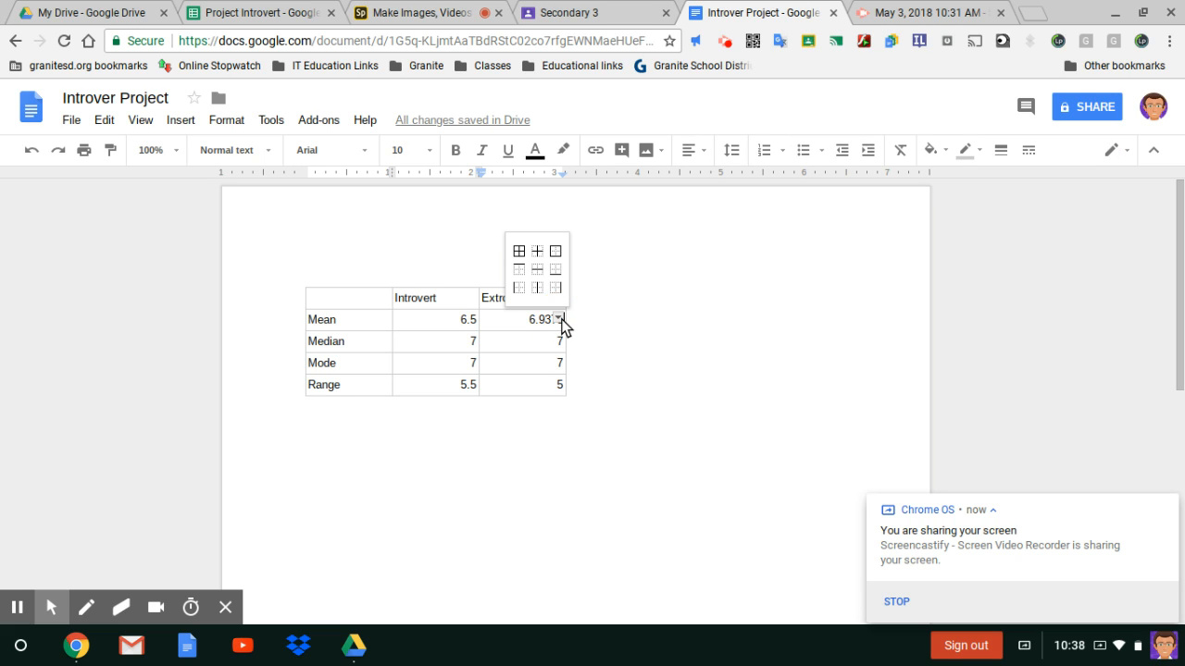
click(608, 398)
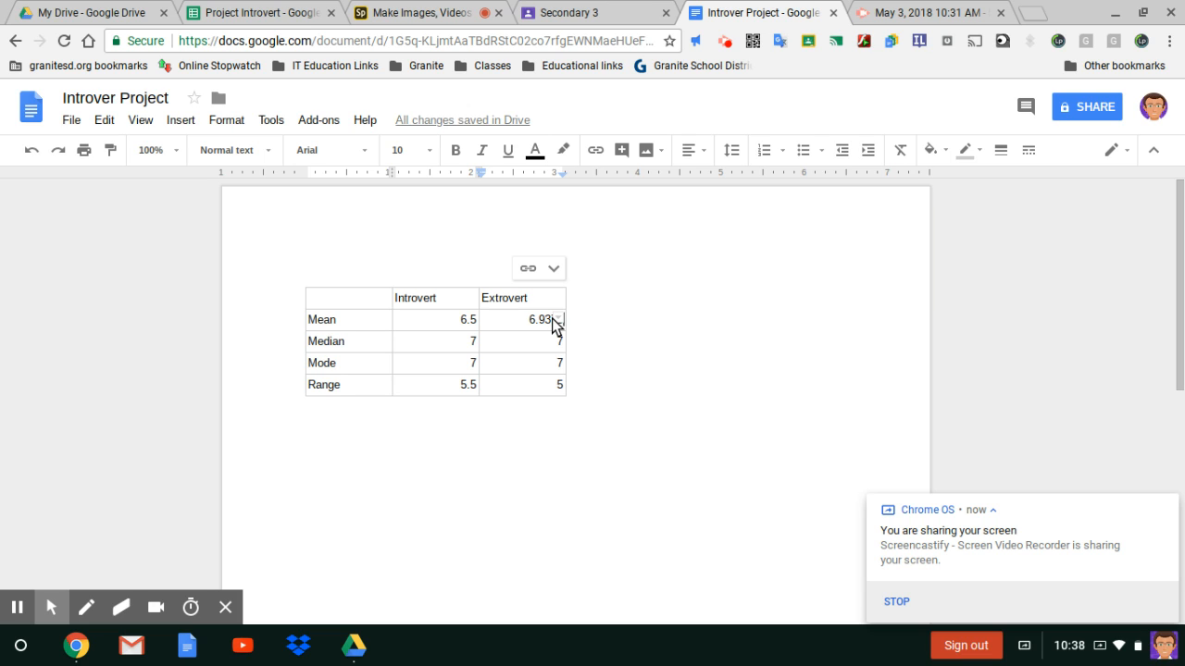
key(BackSpace)
key(BackSpace)
key(BackSpace)
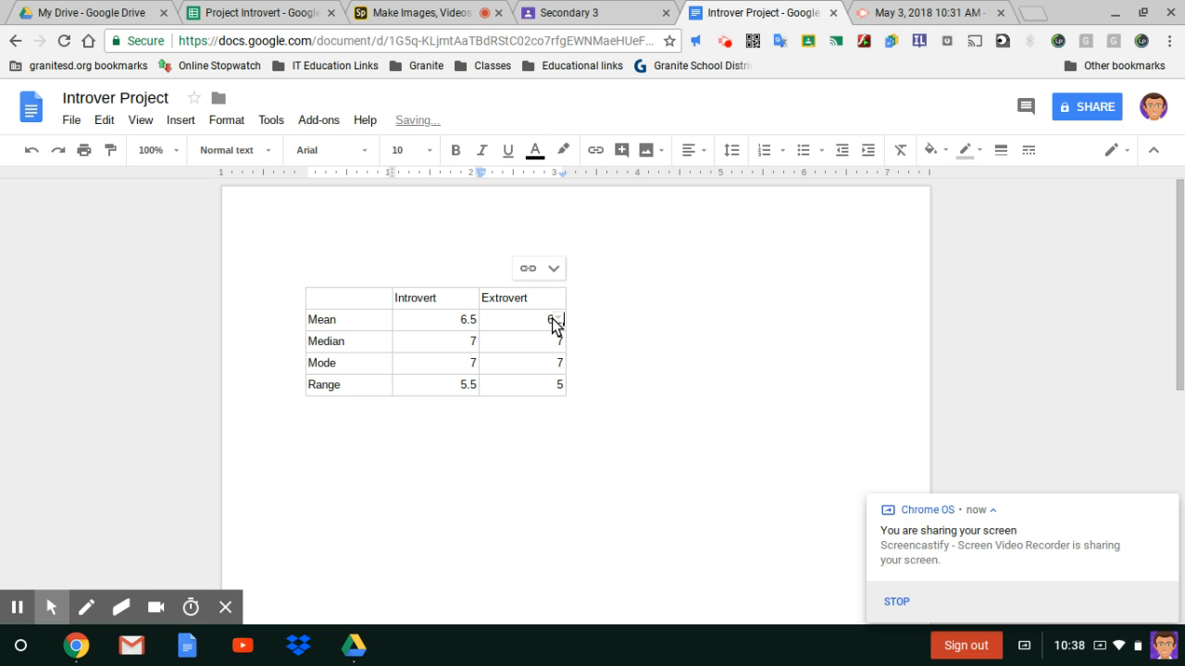
text(.9)
click(648, 488)
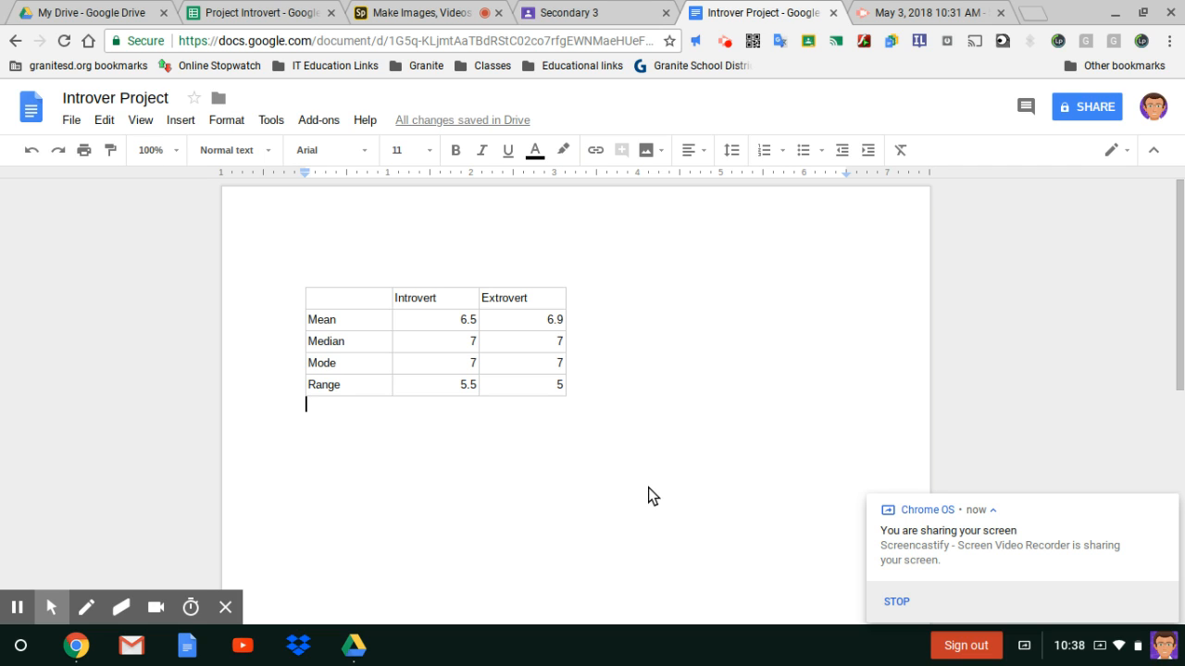
Format the whole table's text as 12-point Oxygen.
drag(617, 401, 384, 324)
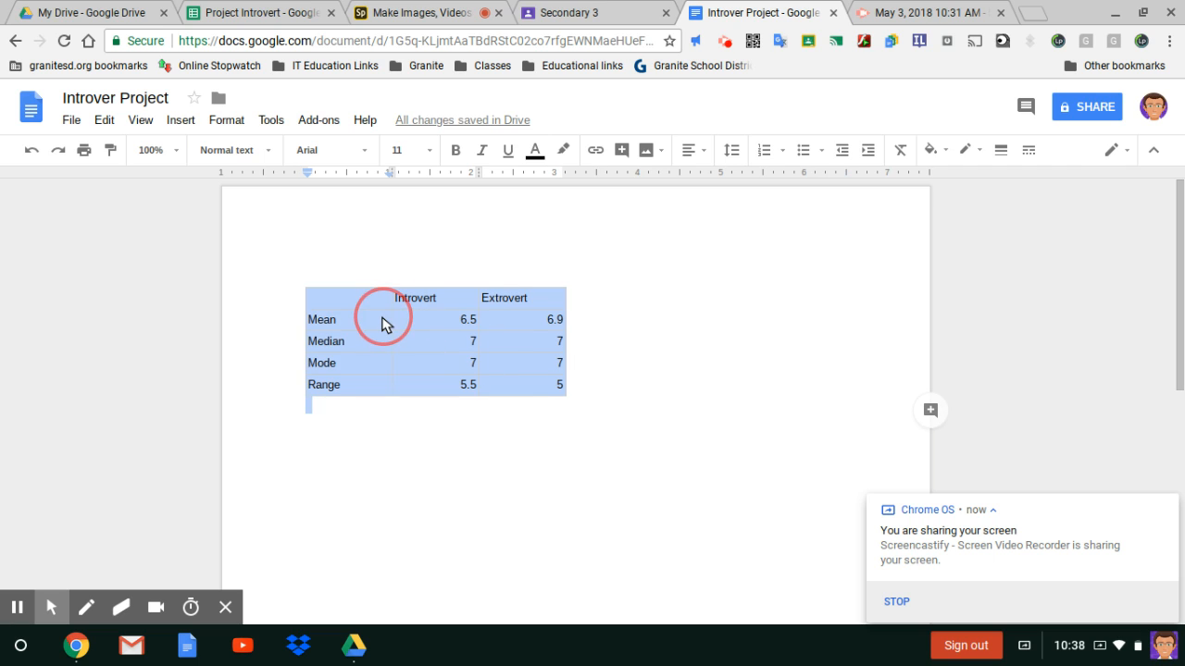
click(429, 150)
click(415, 278)
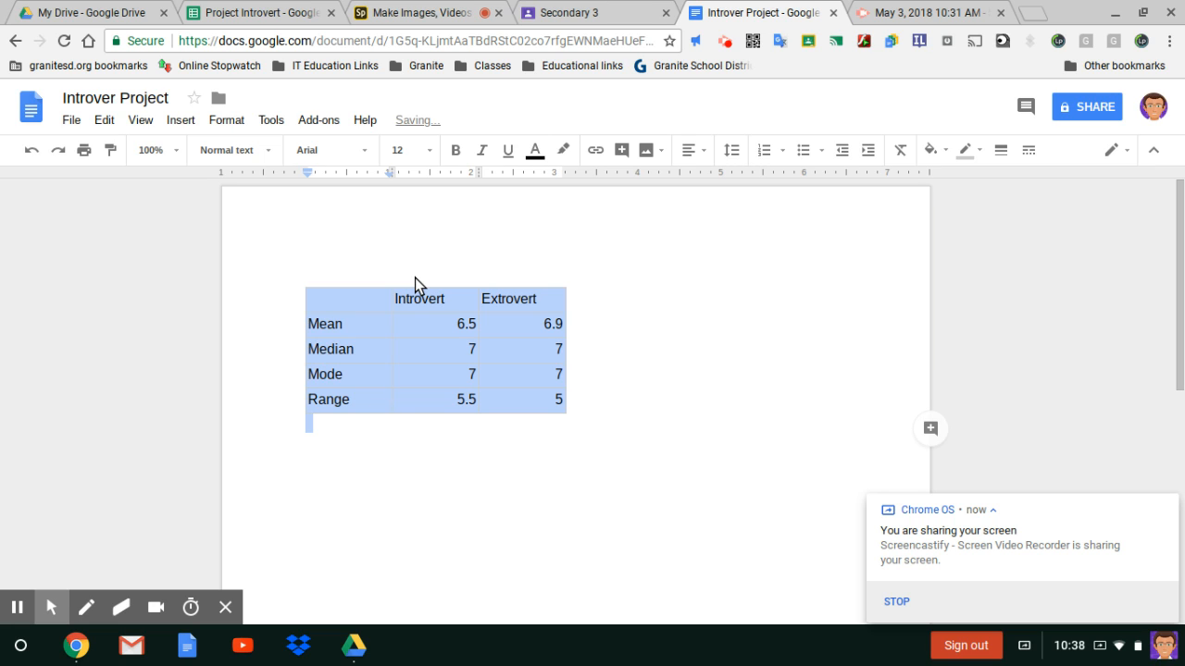
click(364, 158)
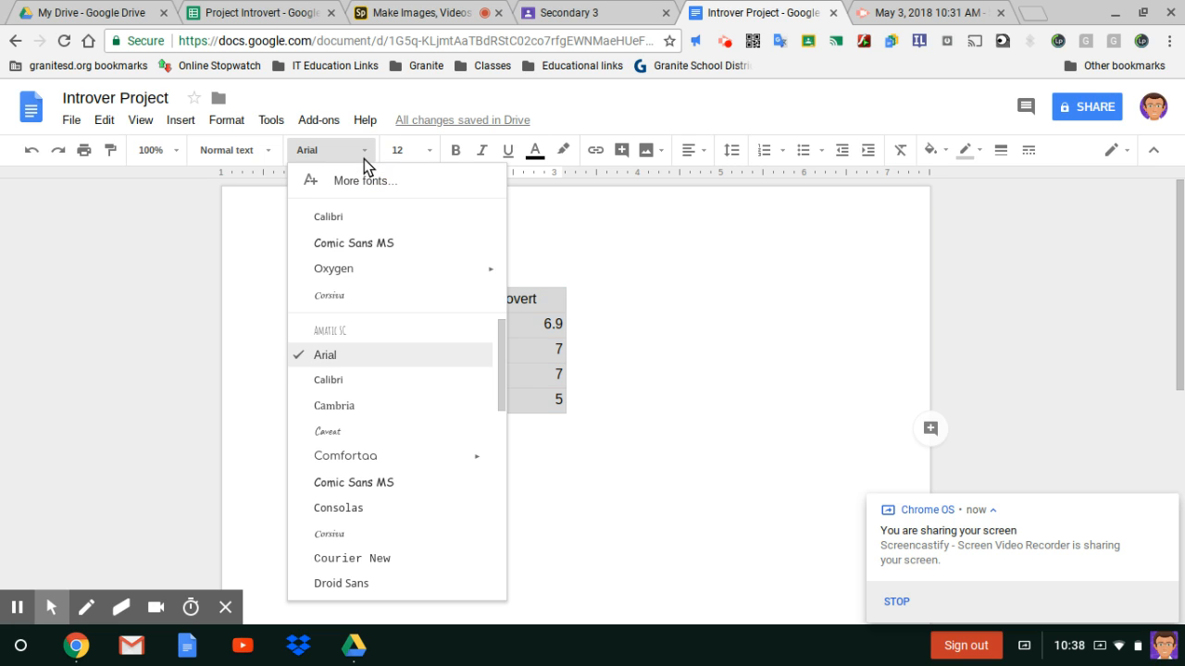
click(357, 270)
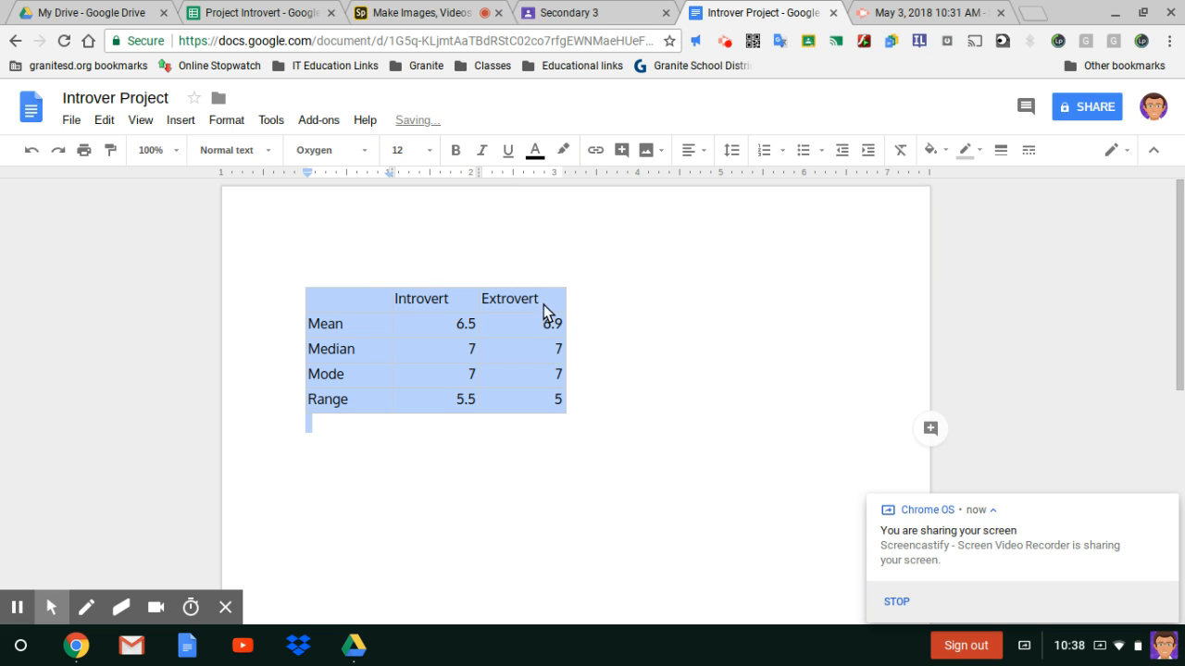
click(638, 346)
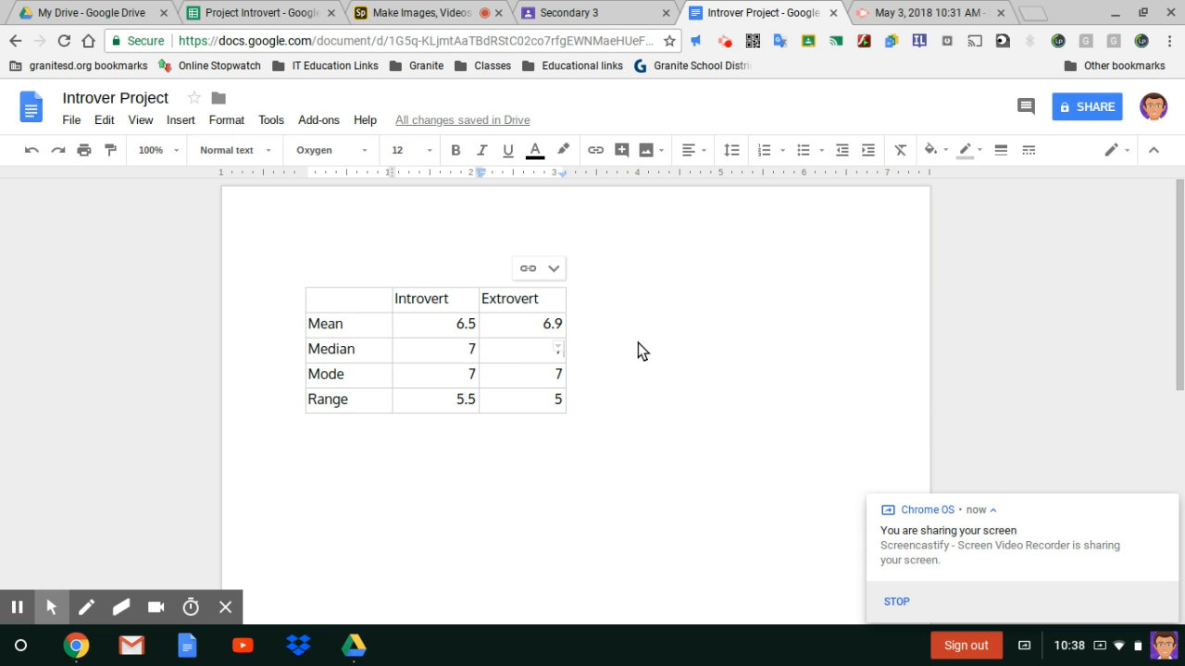
Add a blank line below the table and capture a partial screenshot of just the table.
click(637, 480)
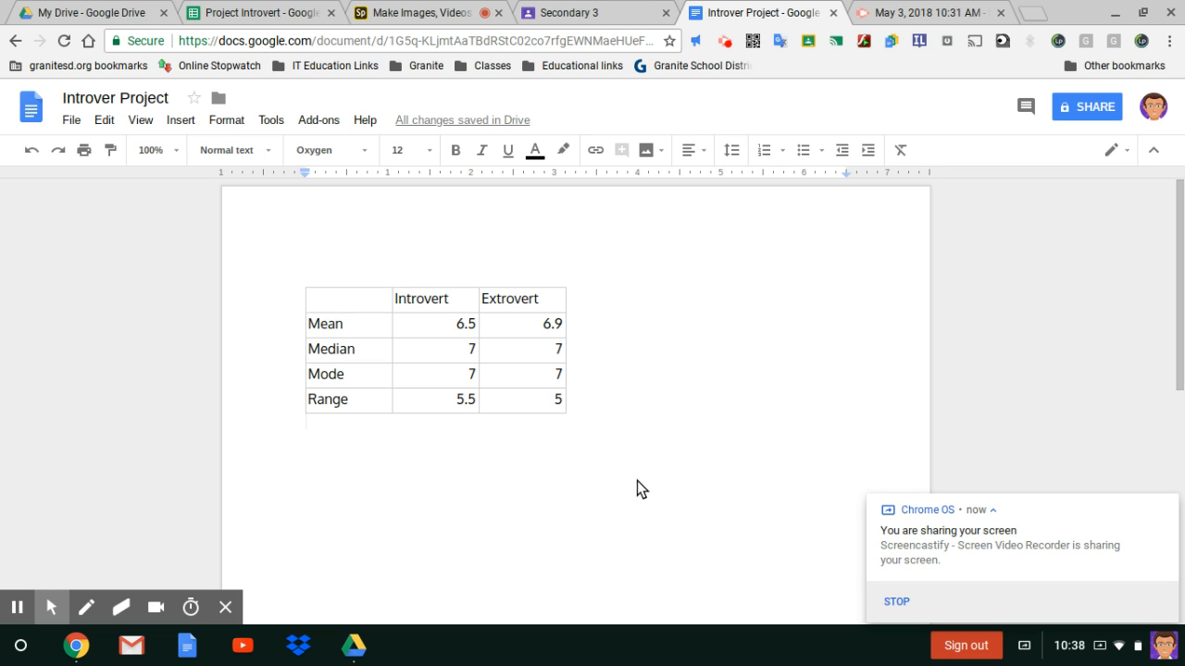
key(Return)
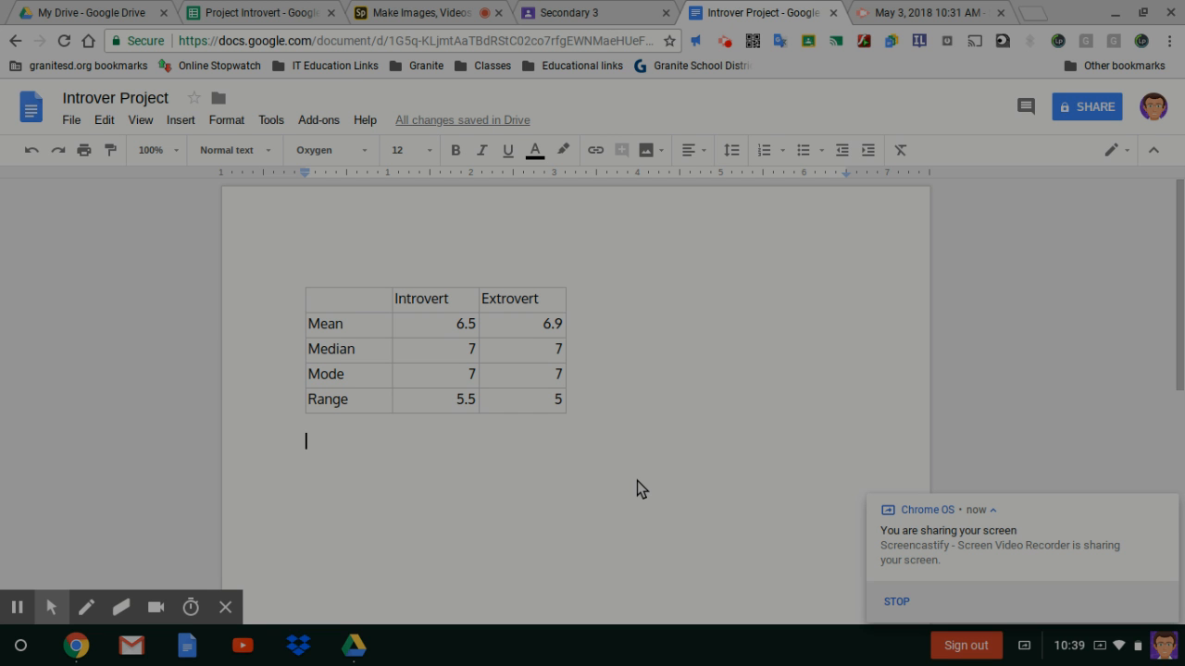
drag(296, 279, 570, 421)
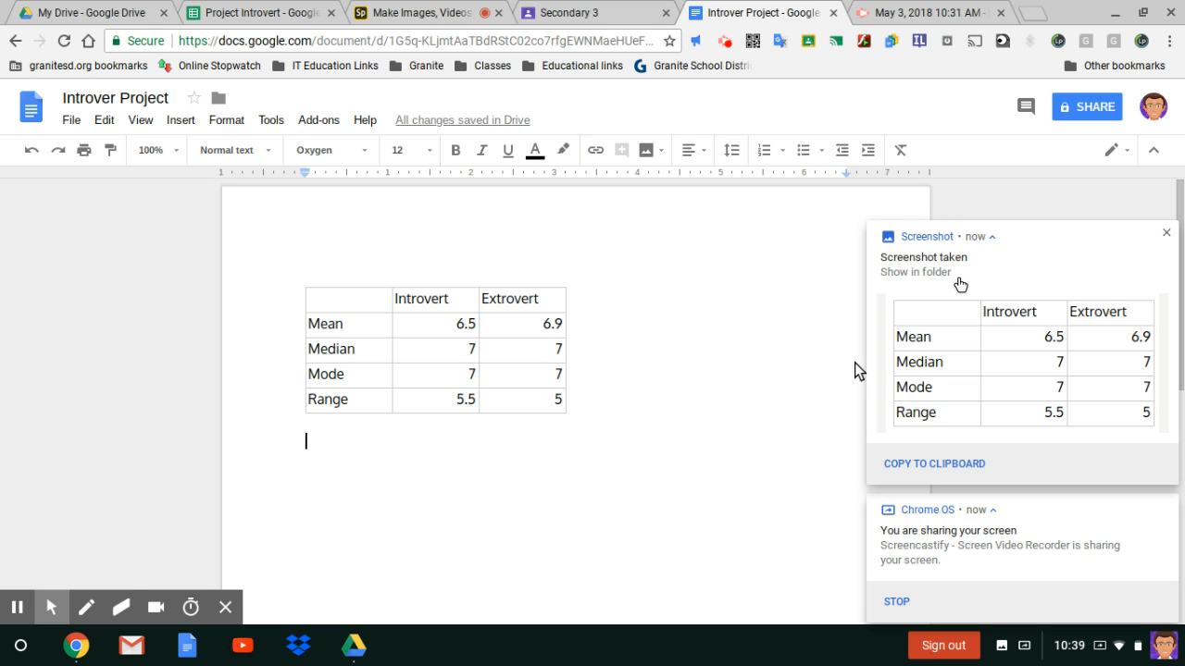
Switch to the Adobe Spark video and upload the 10.39.13 AM table screenshot from My Drive as the photo on slide 5.
click(421, 13)
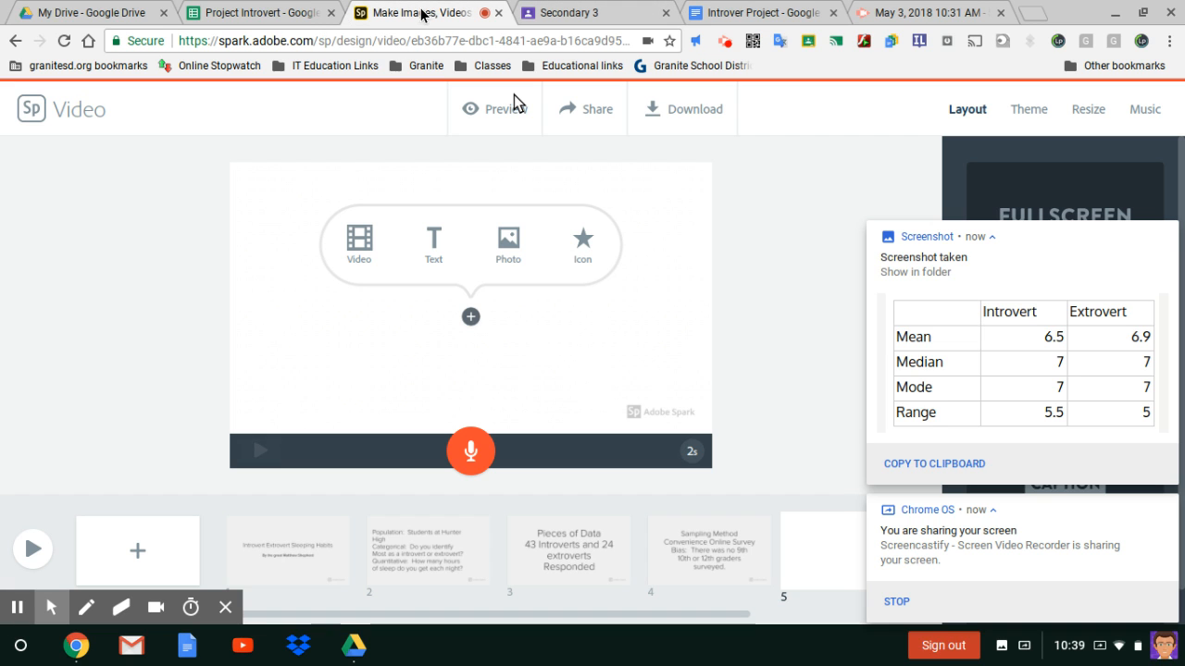
click(510, 240)
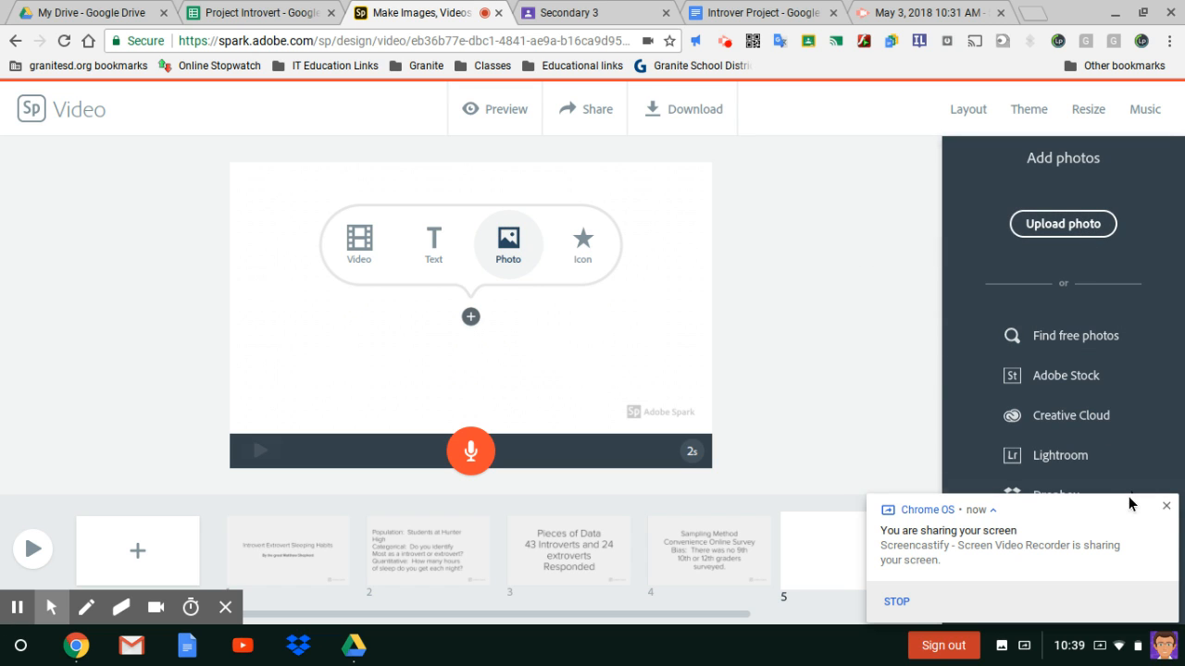
click(1166, 508)
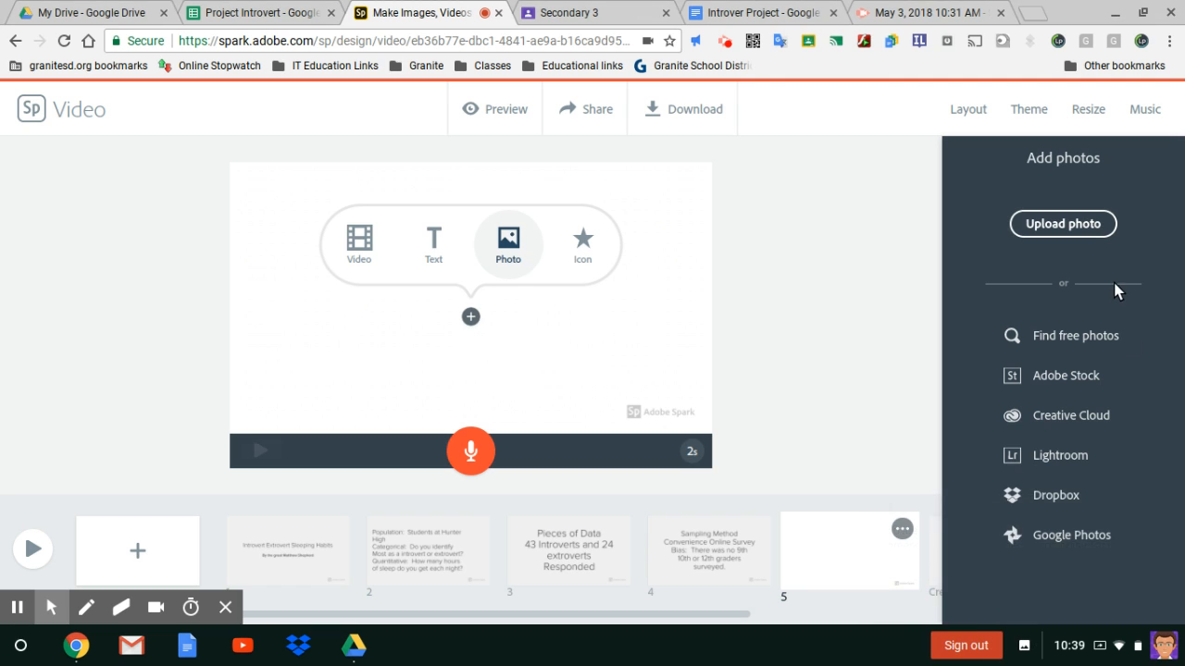
click(1079, 226)
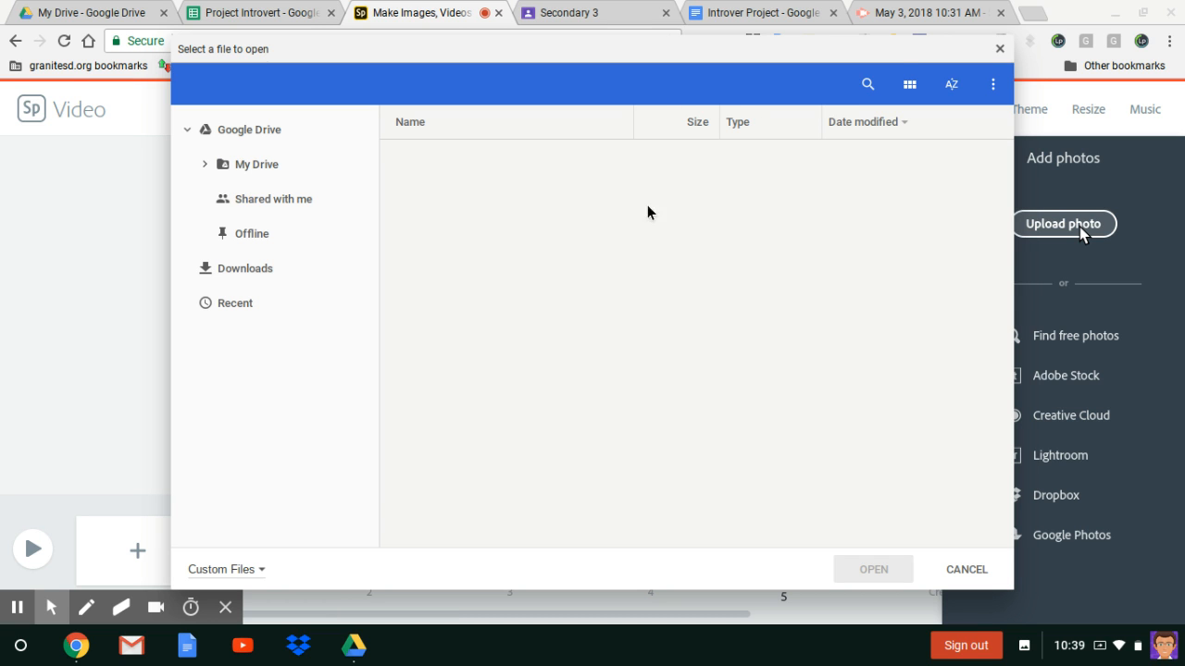
click(255, 165)
click(256, 166)
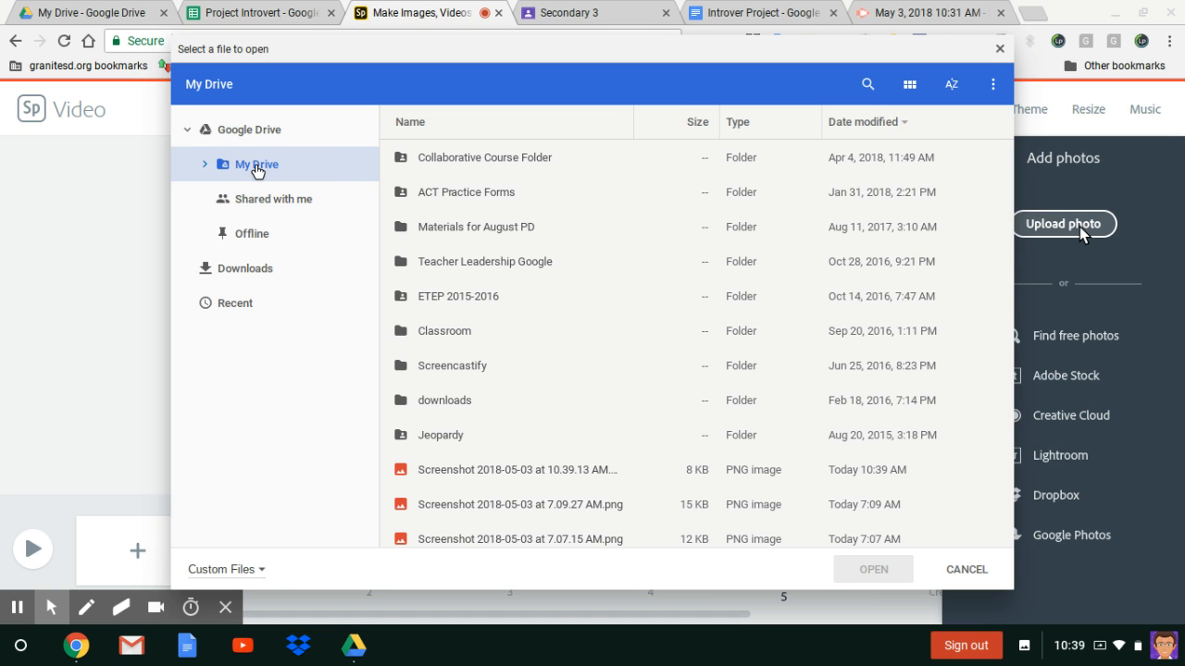
click(562, 473)
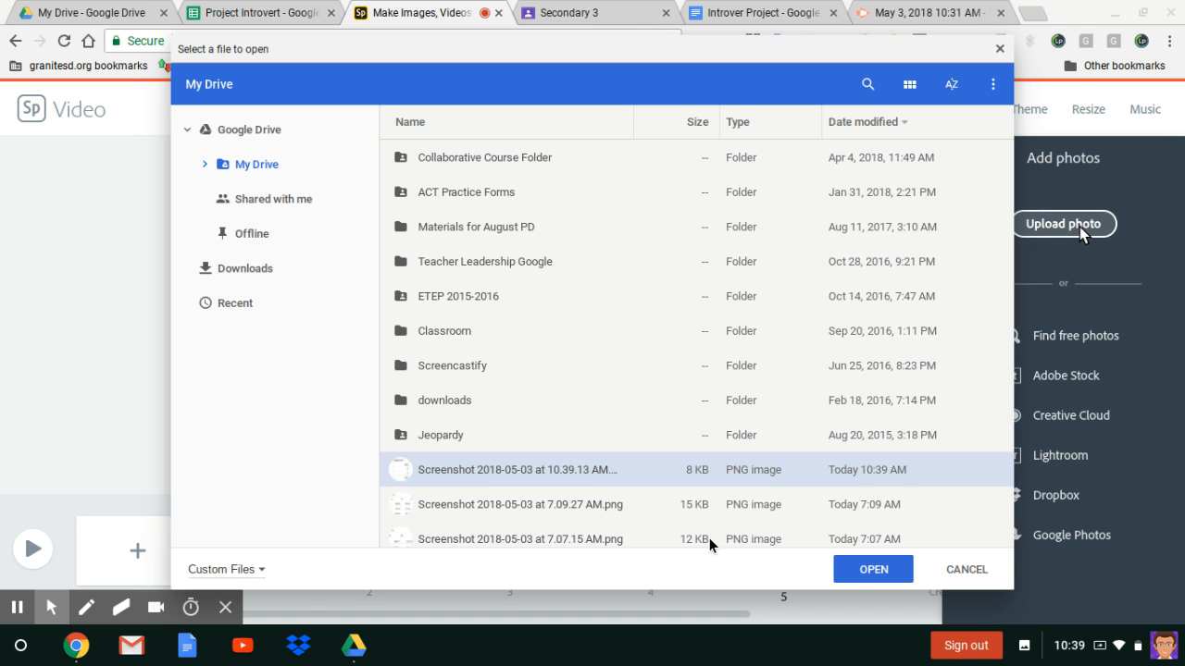
click(857, 573)
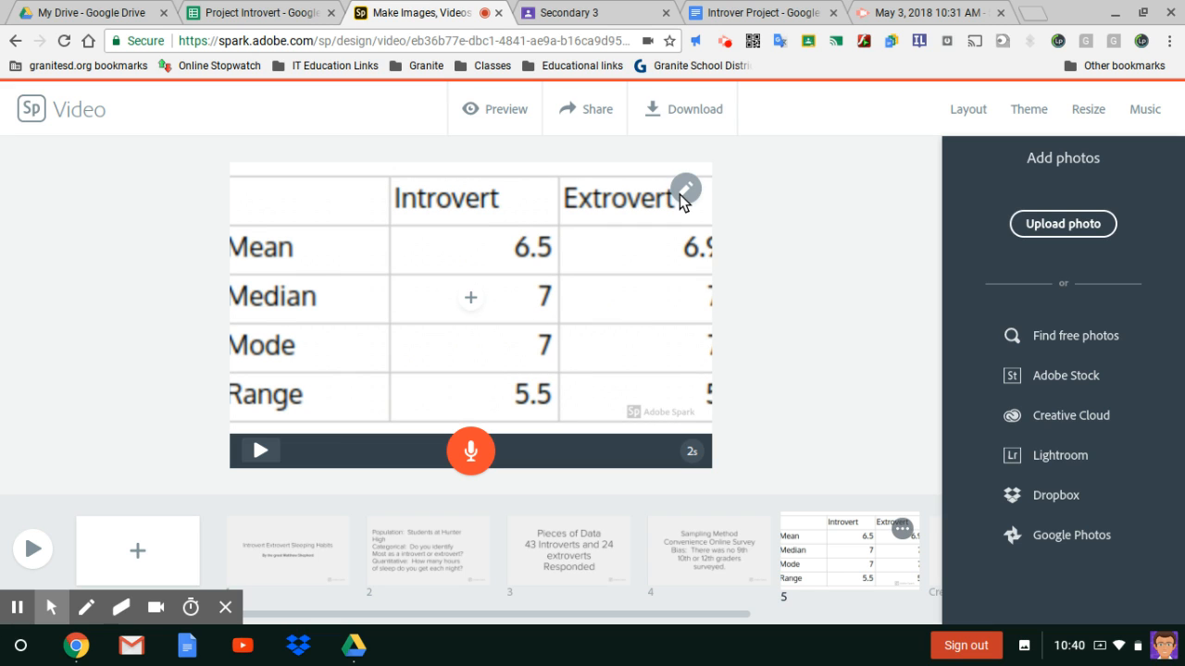
Zoom out the table image until the whole table fits on slide 5, and add a new blank slide after it.
mouse_move(681, 196)
click(688, 248)
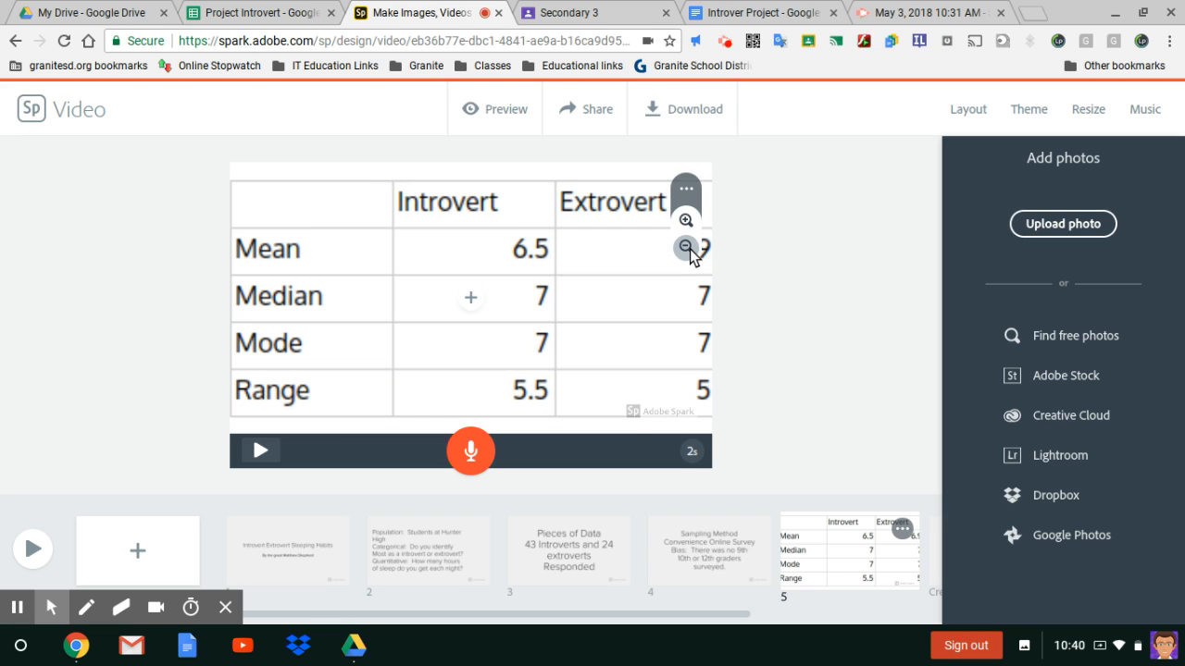
click(689, 249)
click(690, 249)
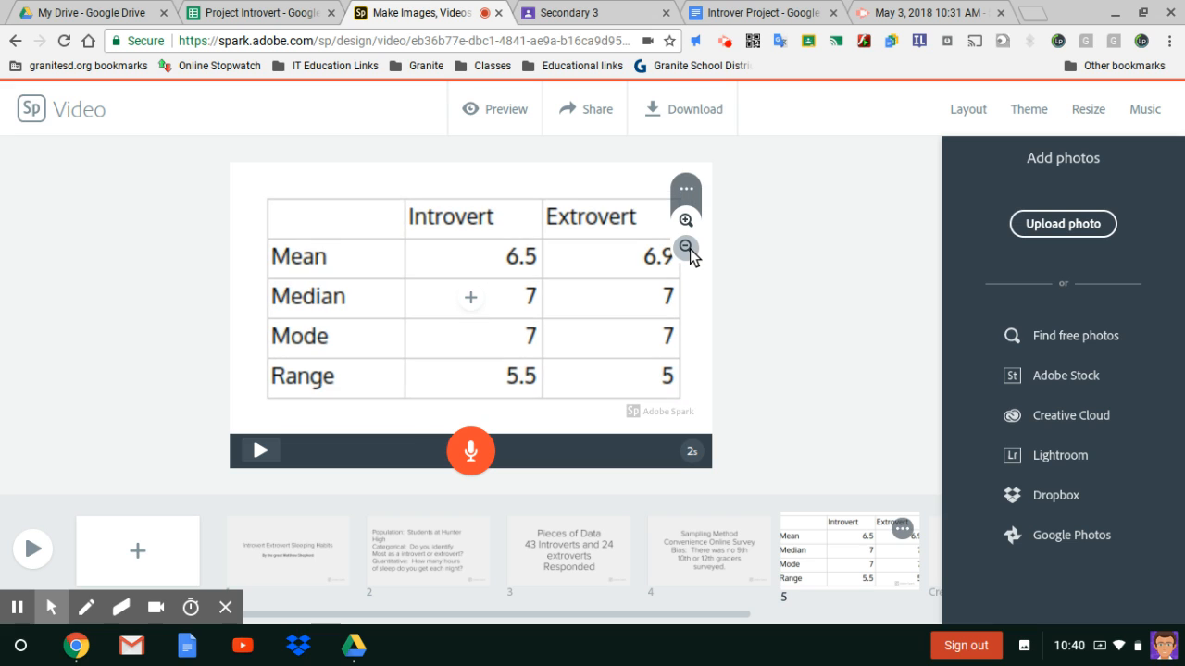
click(768, 293)
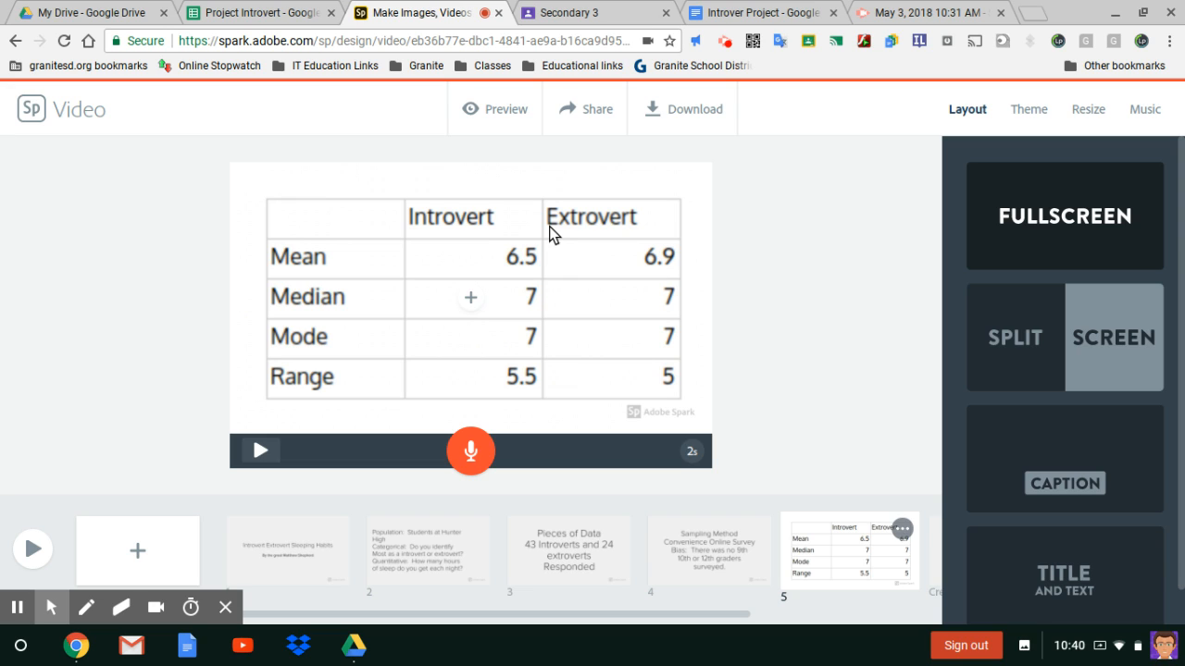
click(150, 550)
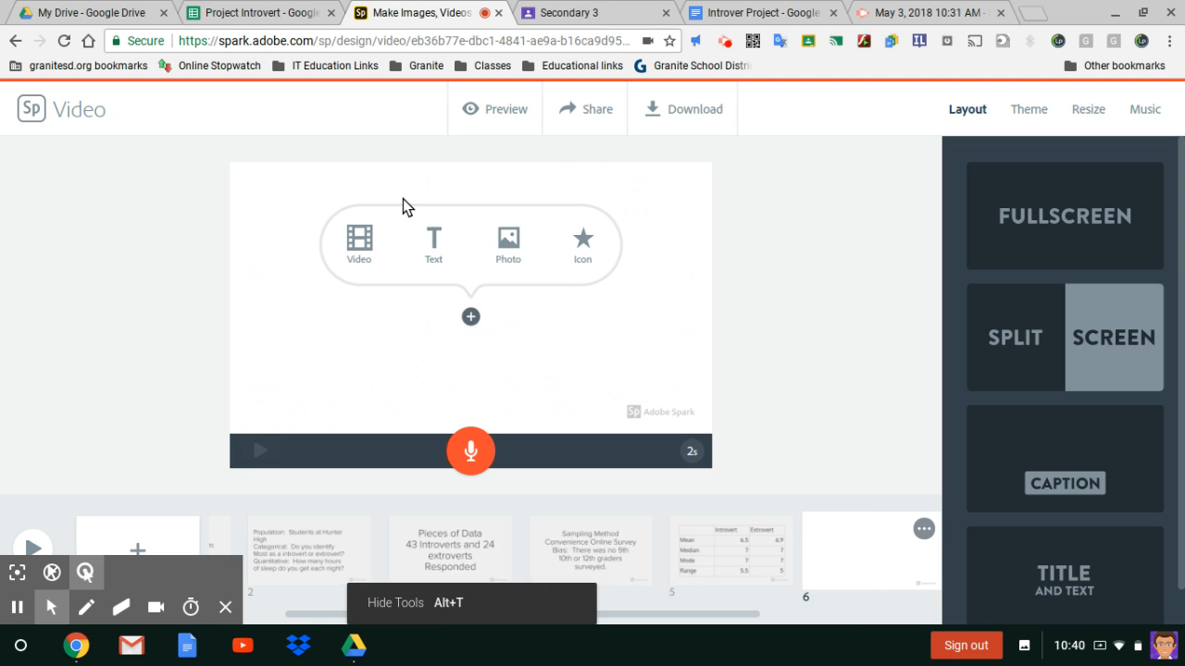
Save the boxplot chart on the Project Introvert spreadsheet's Bivariate 1 sheet as an image.
click(264, 11)
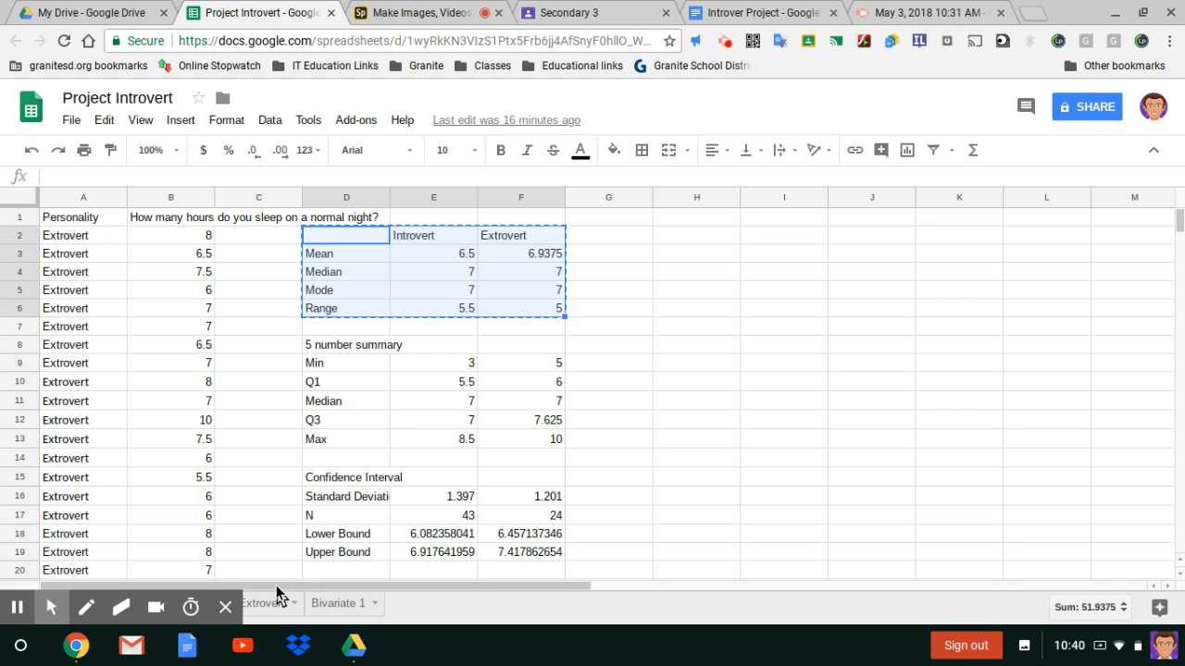
click(339, 607)
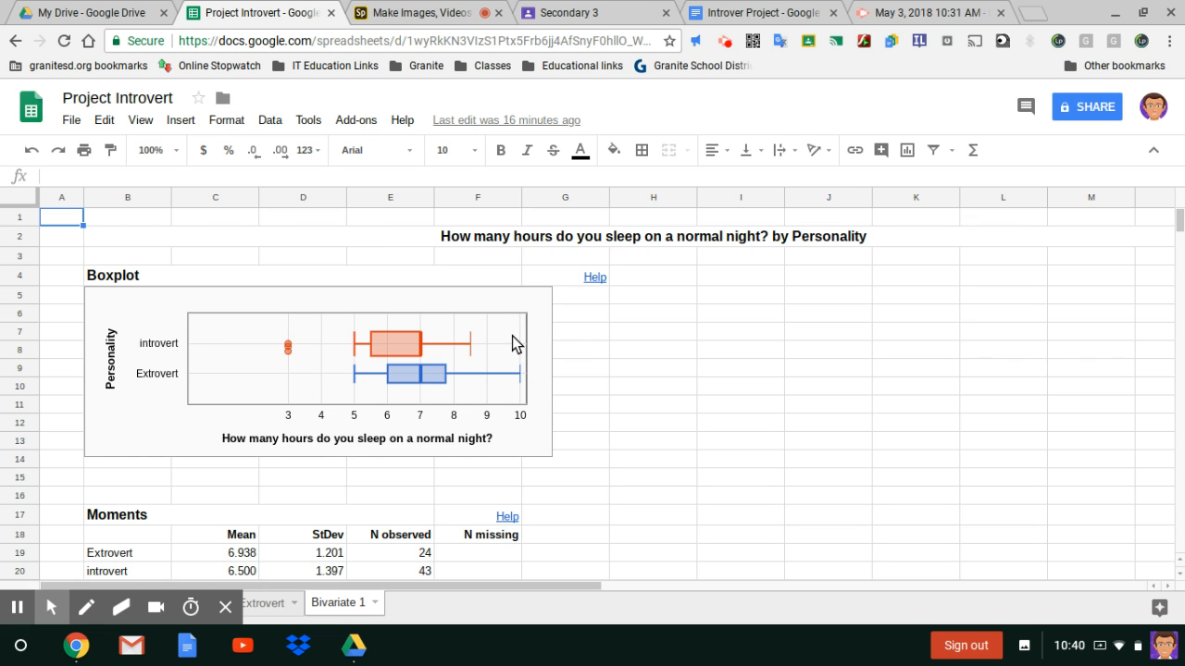
click(508, 304)
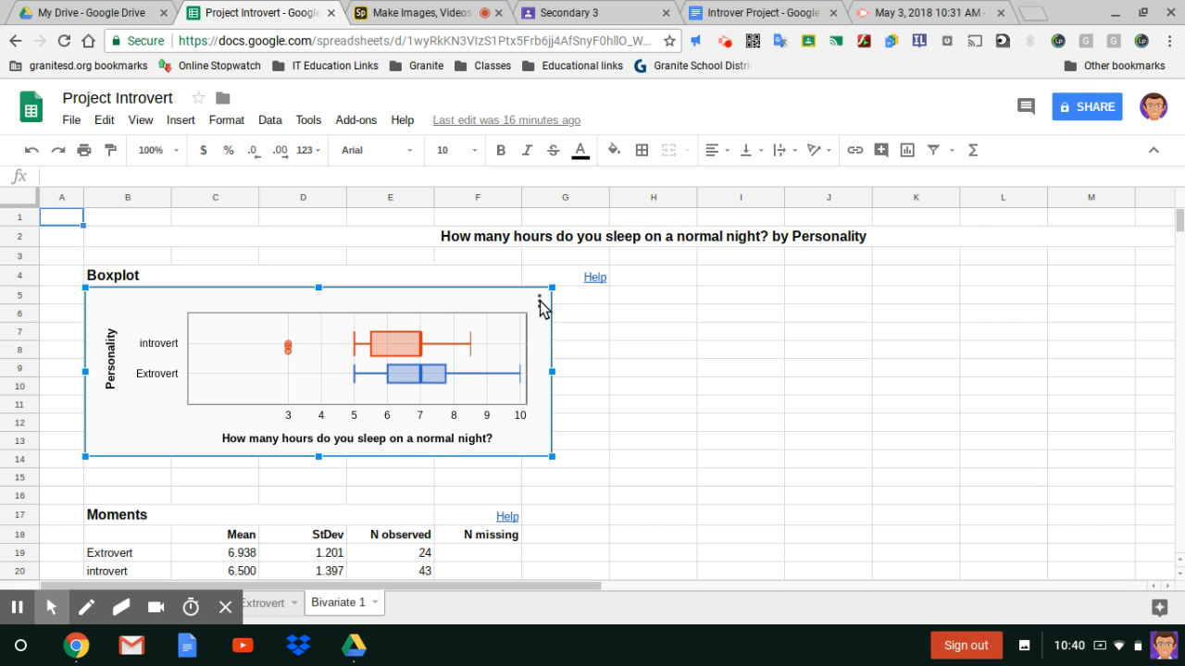
click(539, 301)
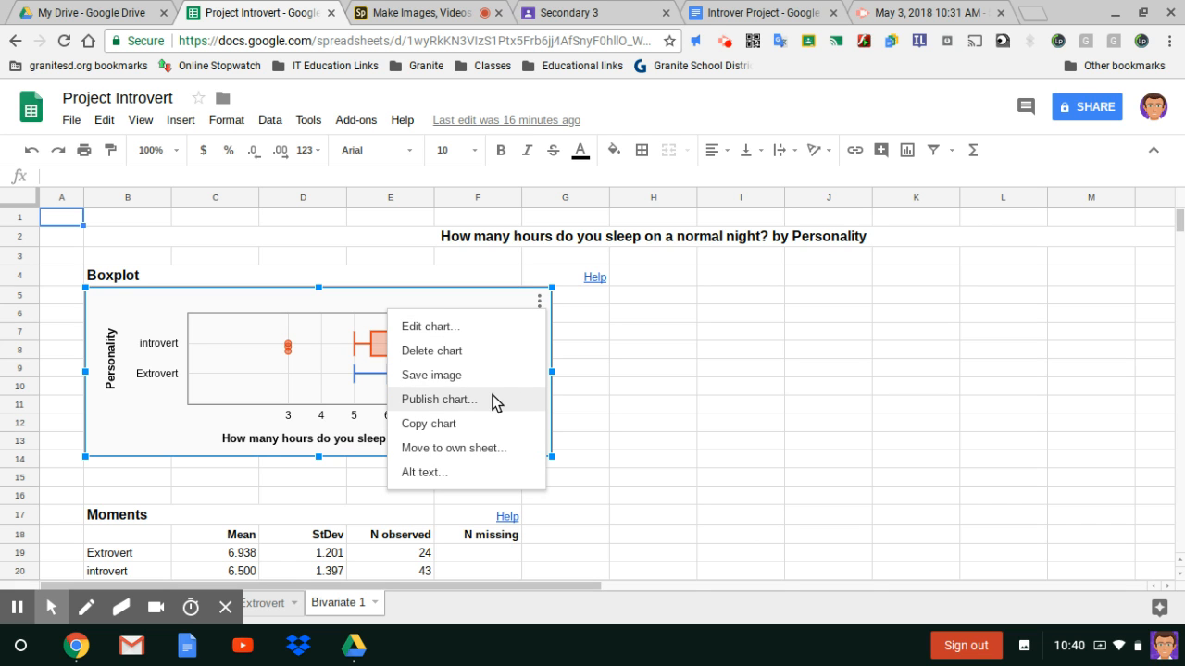
click(479, 378)
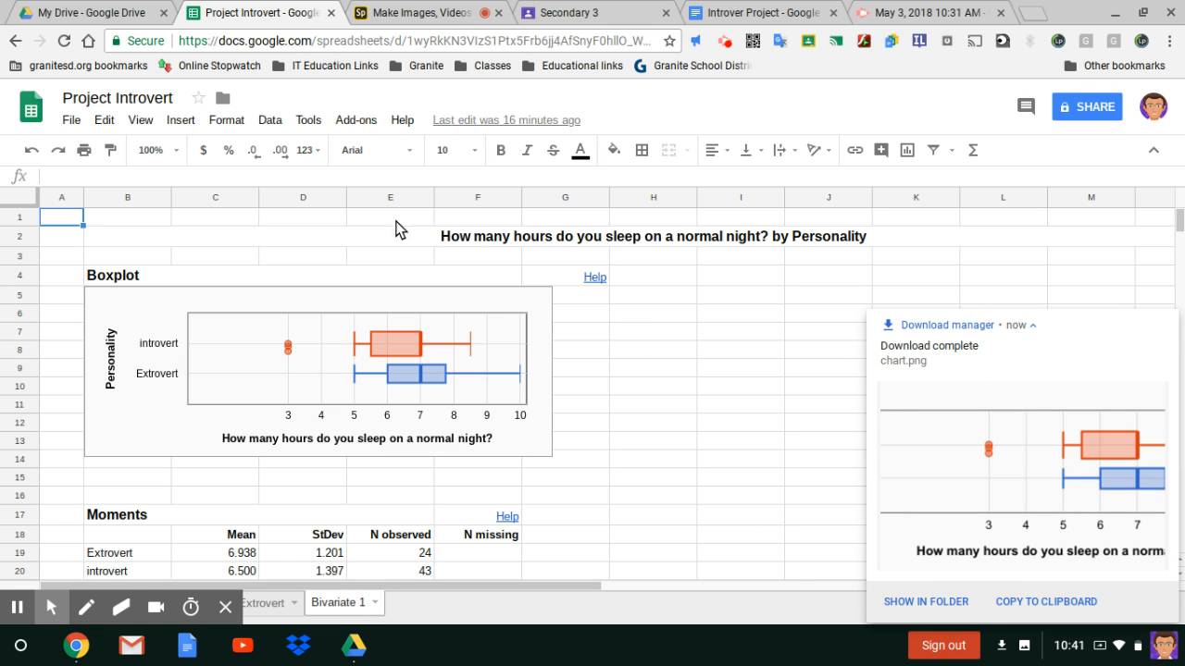
Switch to the Adobe Spark video and upload chart.png from My Drive as the photo on slide 6.
click(433, 16)
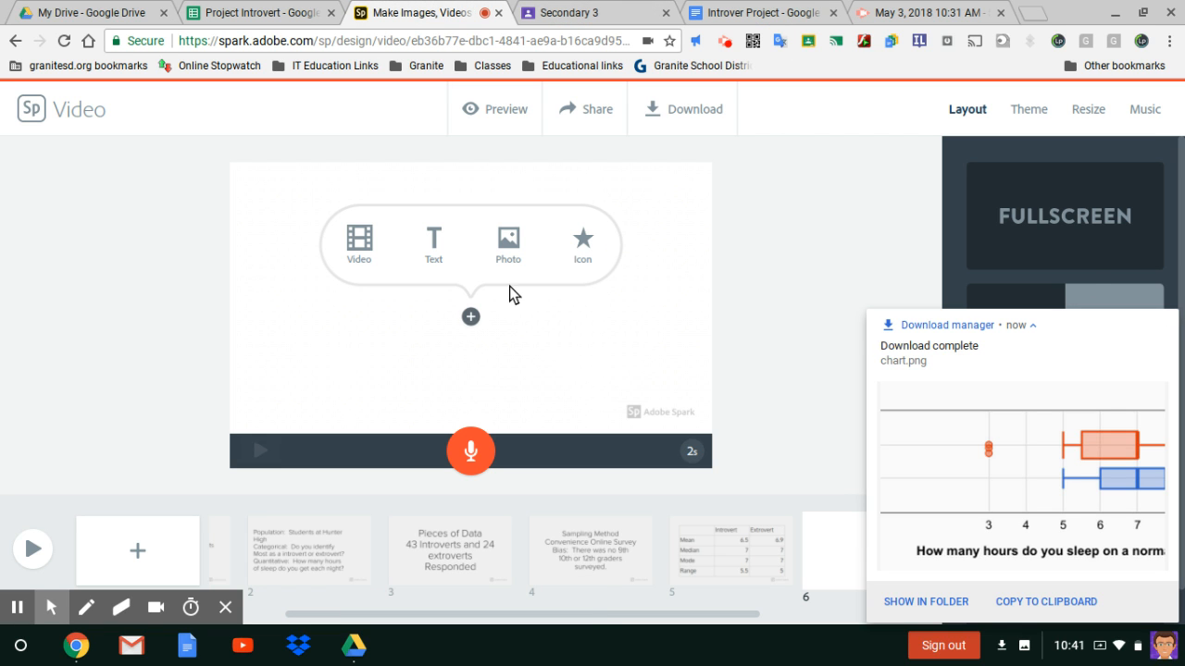
click(507, 241)
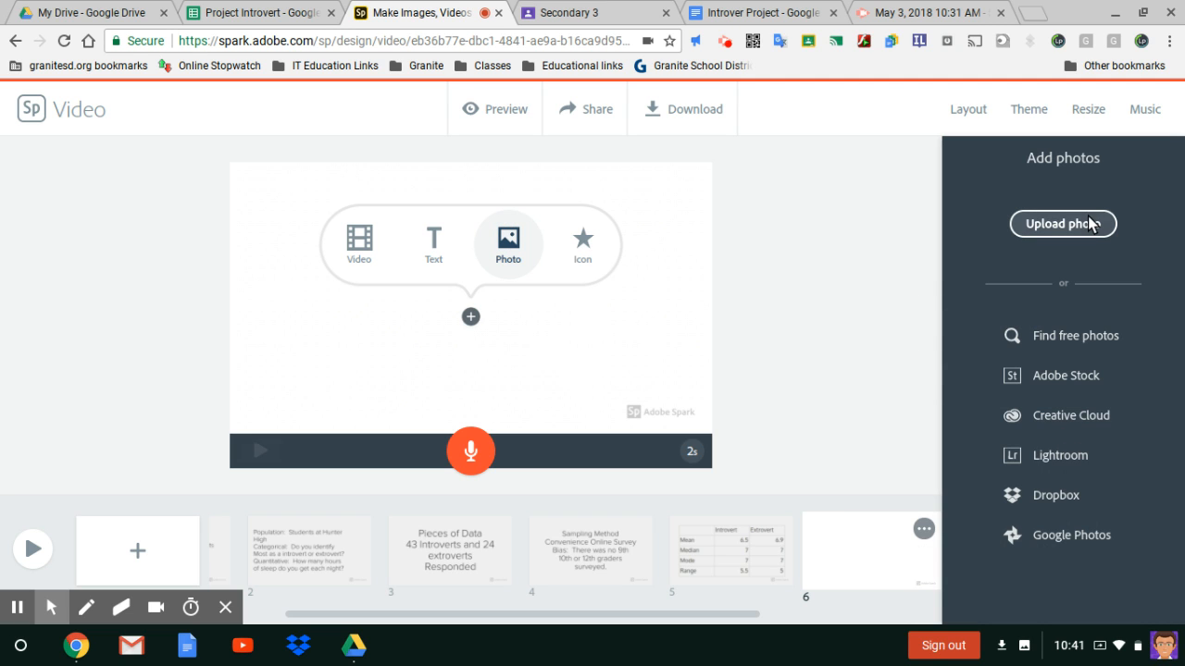
click(1088, 223)
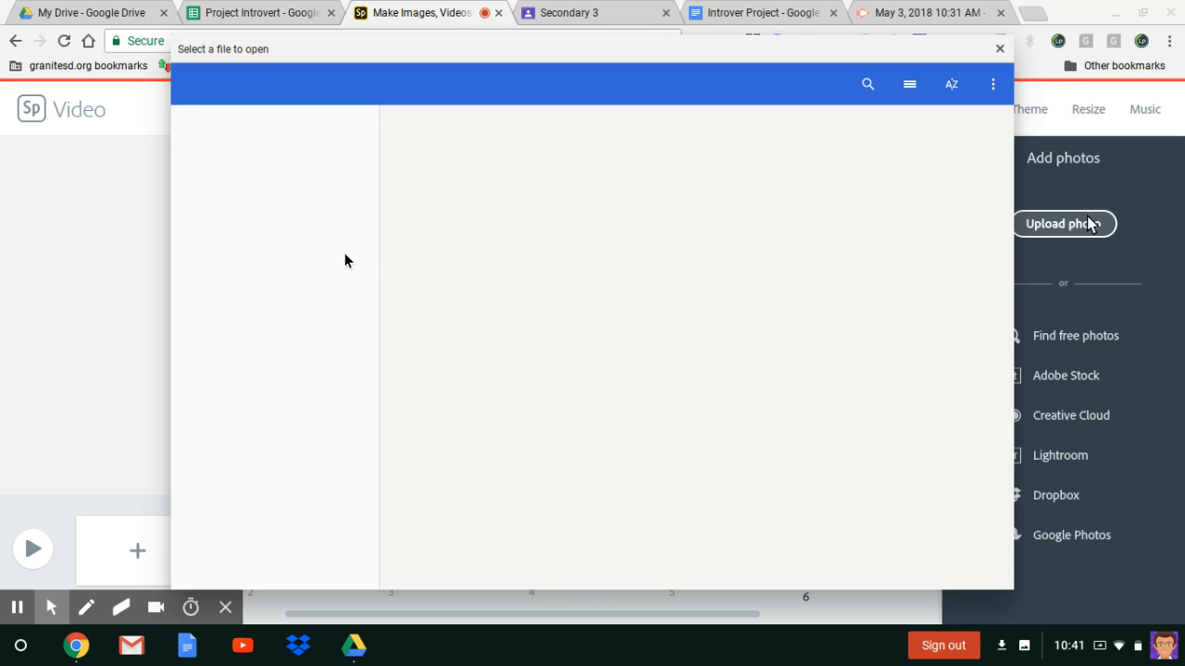
click(259, 166)
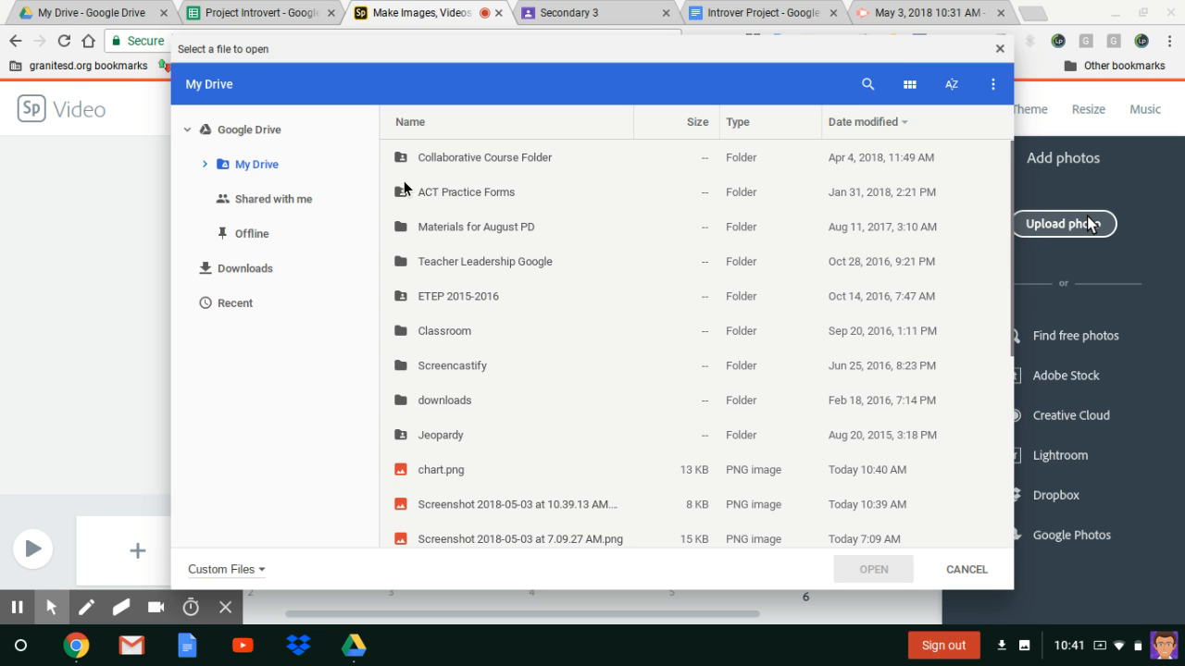
click(443, 466)
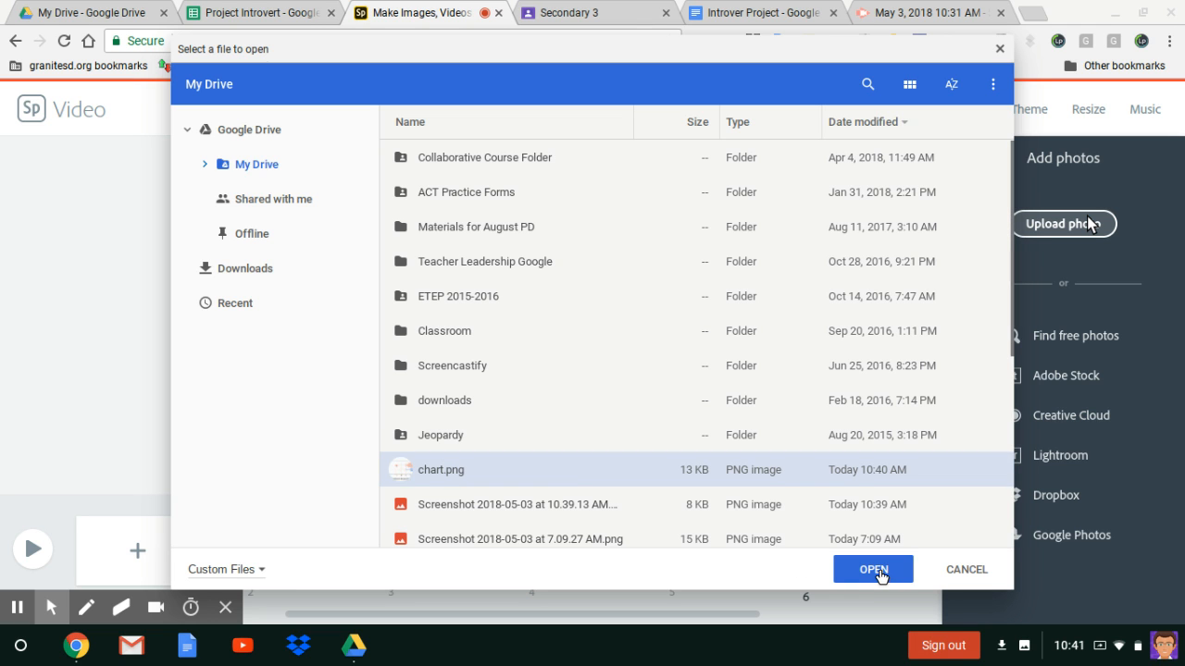
click(875, 571)
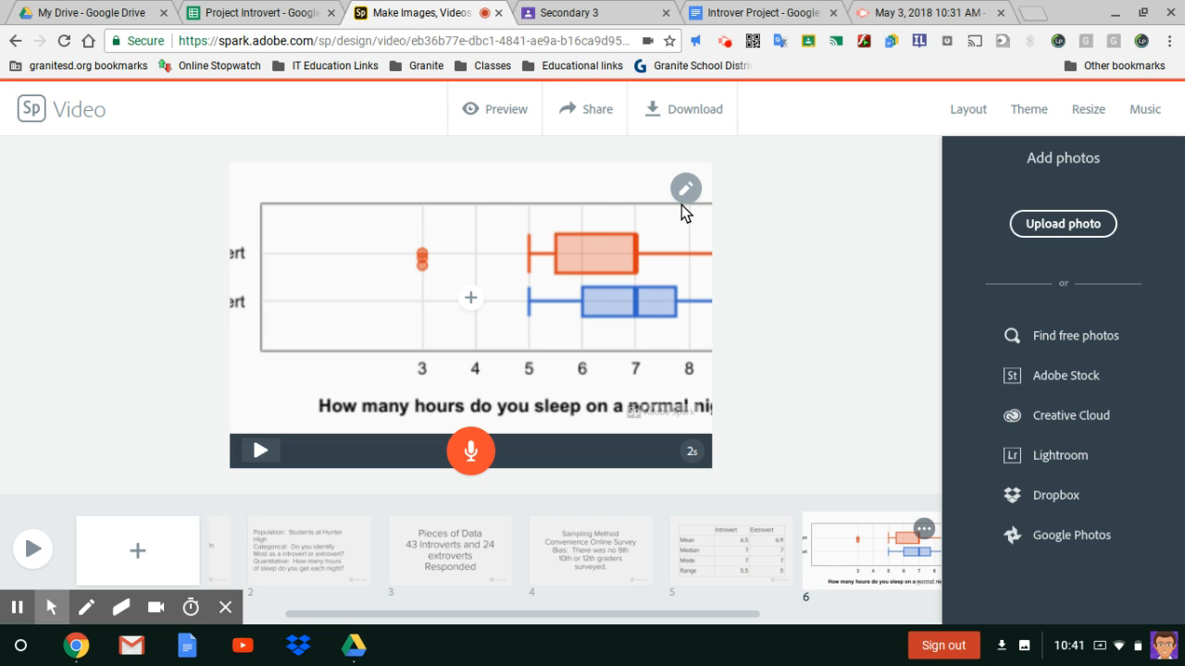
Zoom the boxplot image on slide 6 so the whole chart, including the Personality label, fills the slide's width without being cropped.
click(682, 206)
click(685, 247)
click(686, 250)
click(686, 250)
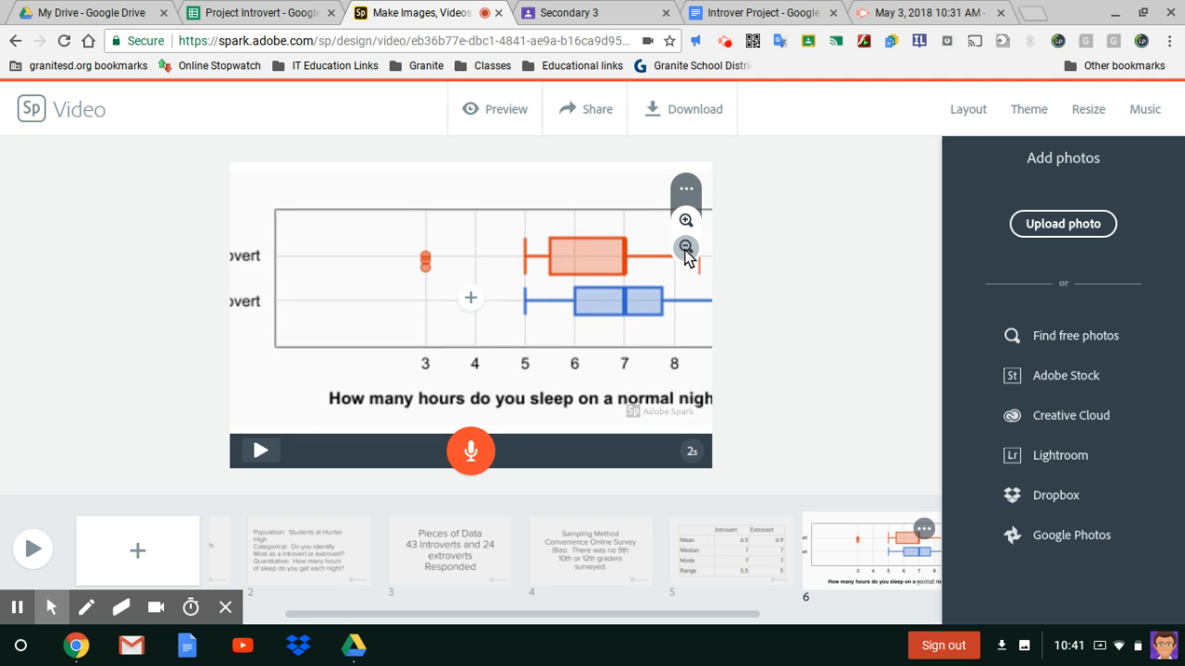
click(686, 250)
click(685, 250)
click(686, 248)
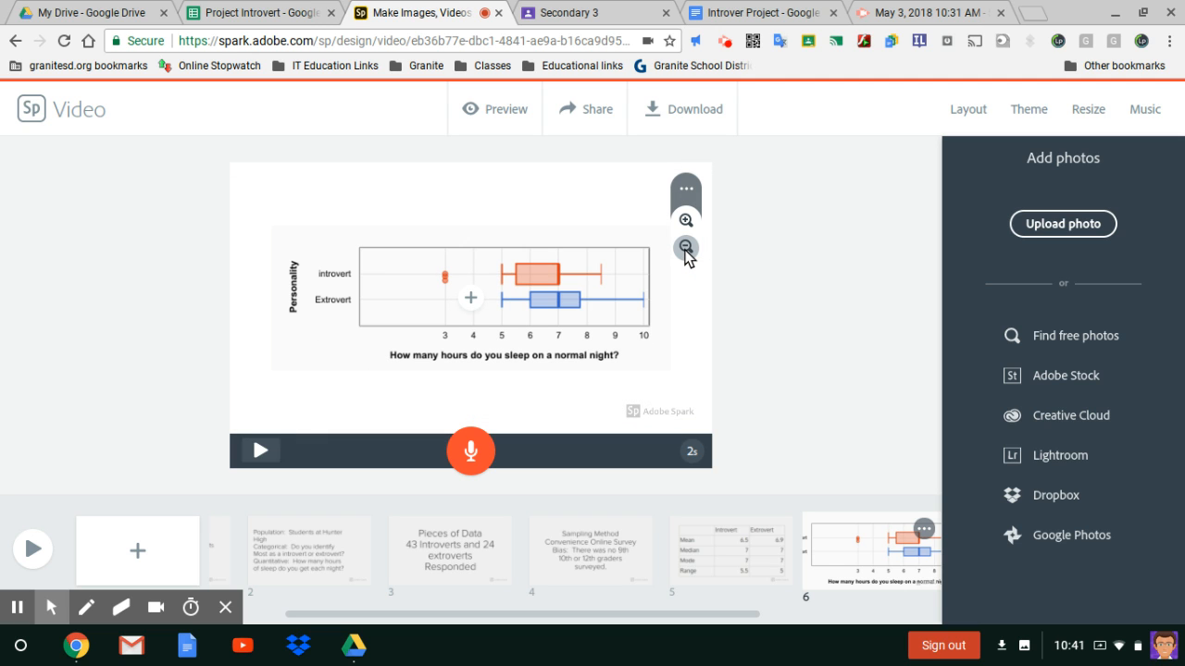
click(686, 222)
click(686, 223)
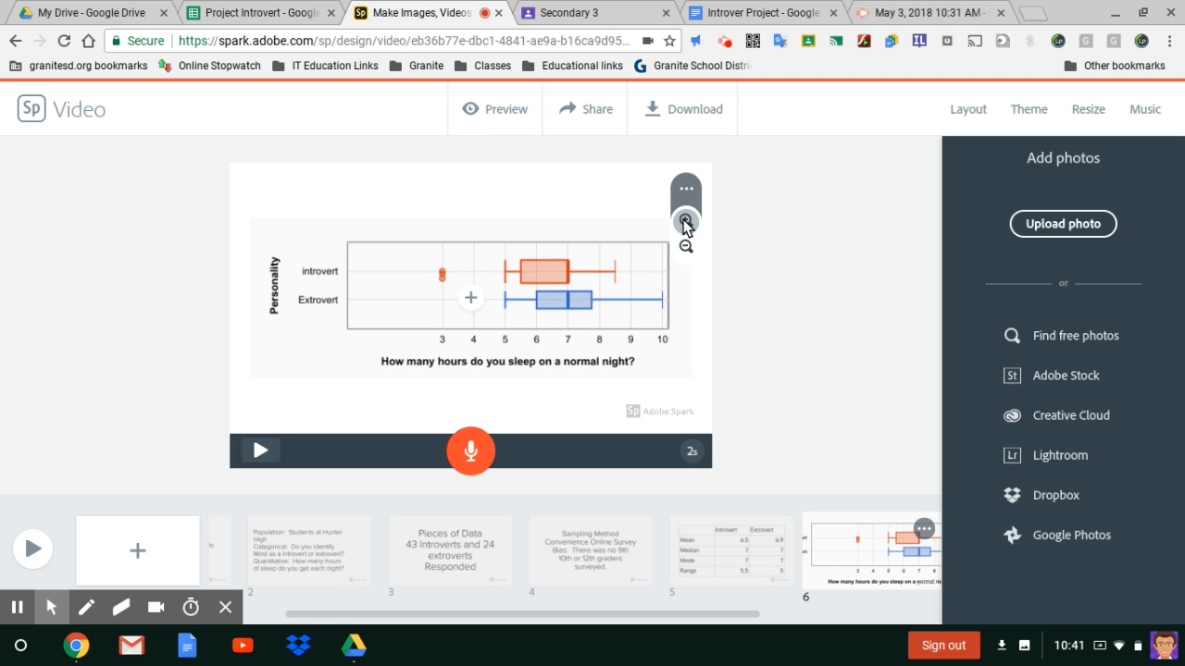
click(686, 222)
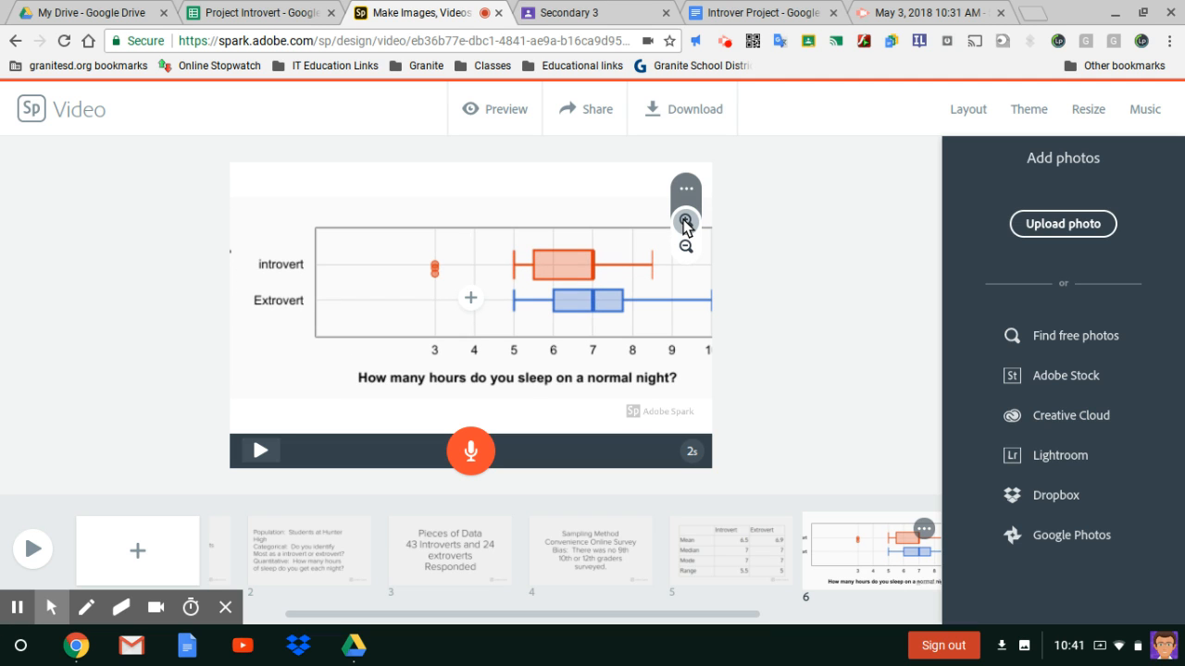
click(687, 248)
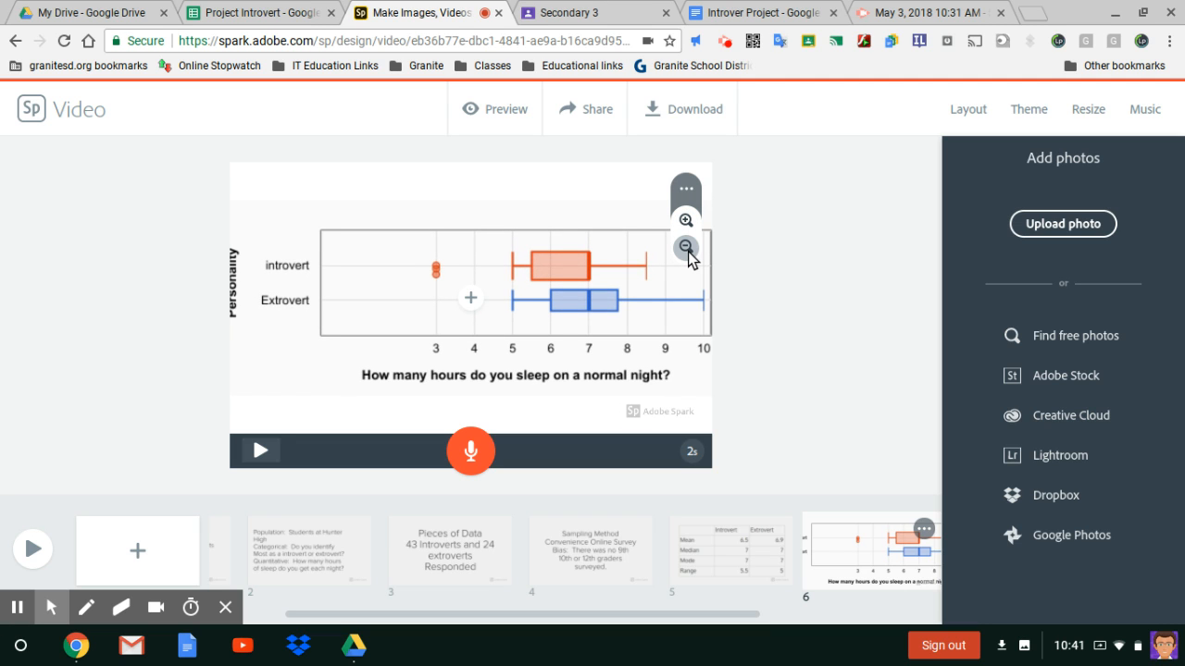
click(687, 248)
click(687, 248)
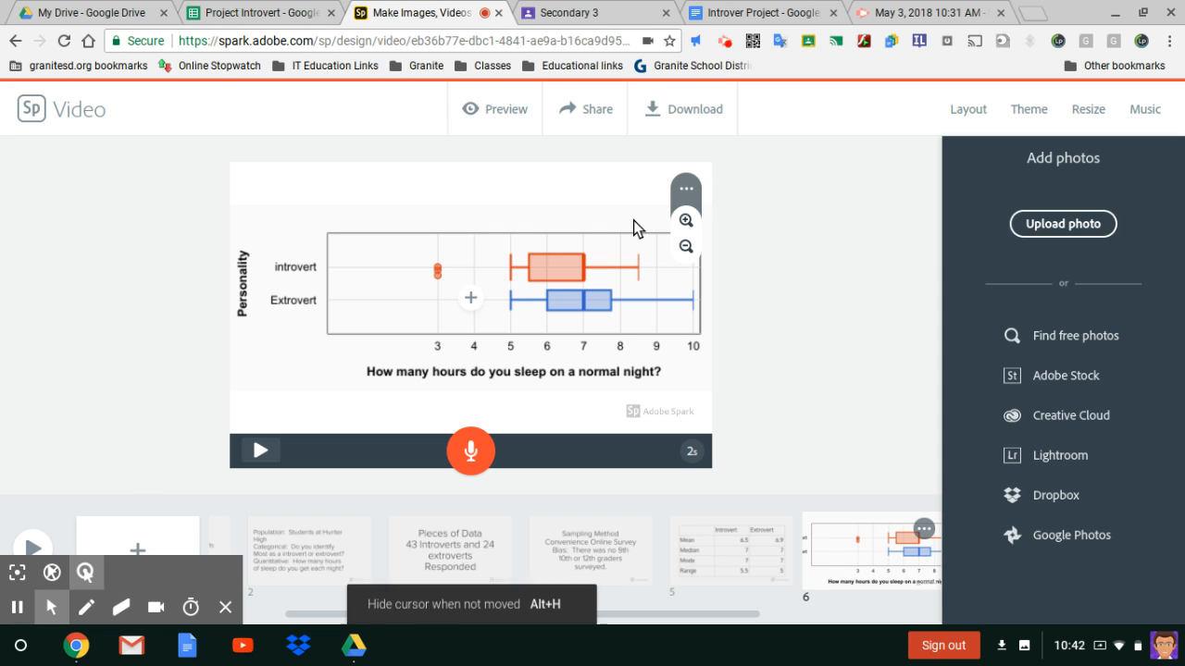
Lower the video's background music volume to the minimum and turn the music off.
click(1031, 116)
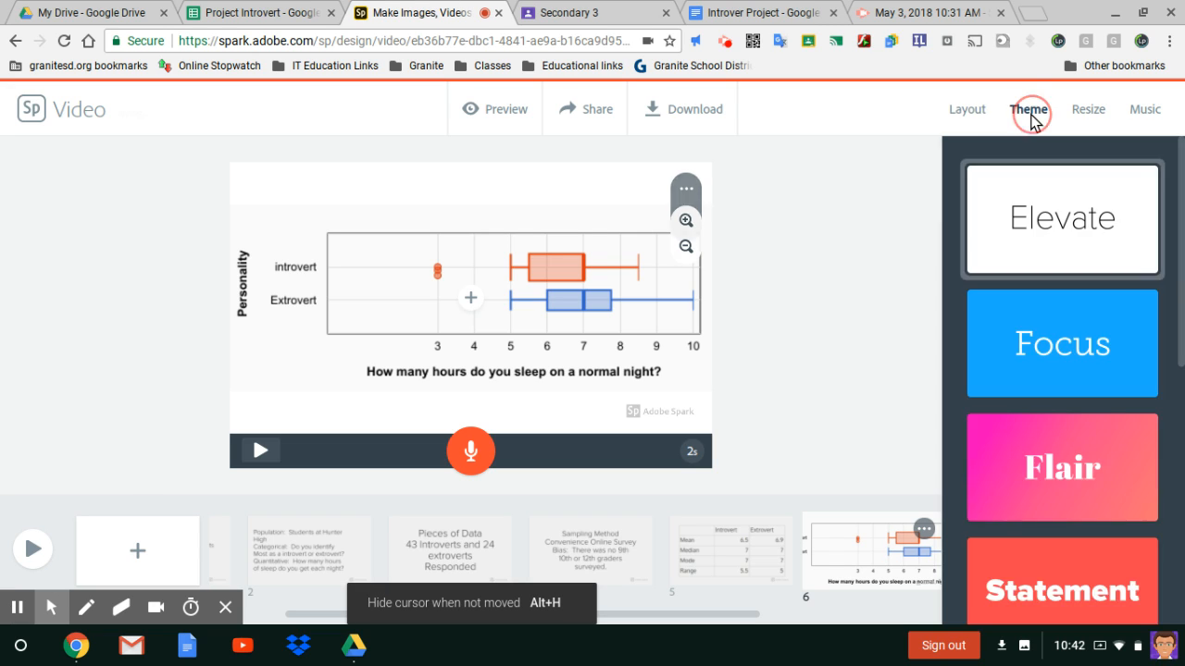
click(1079, 113)
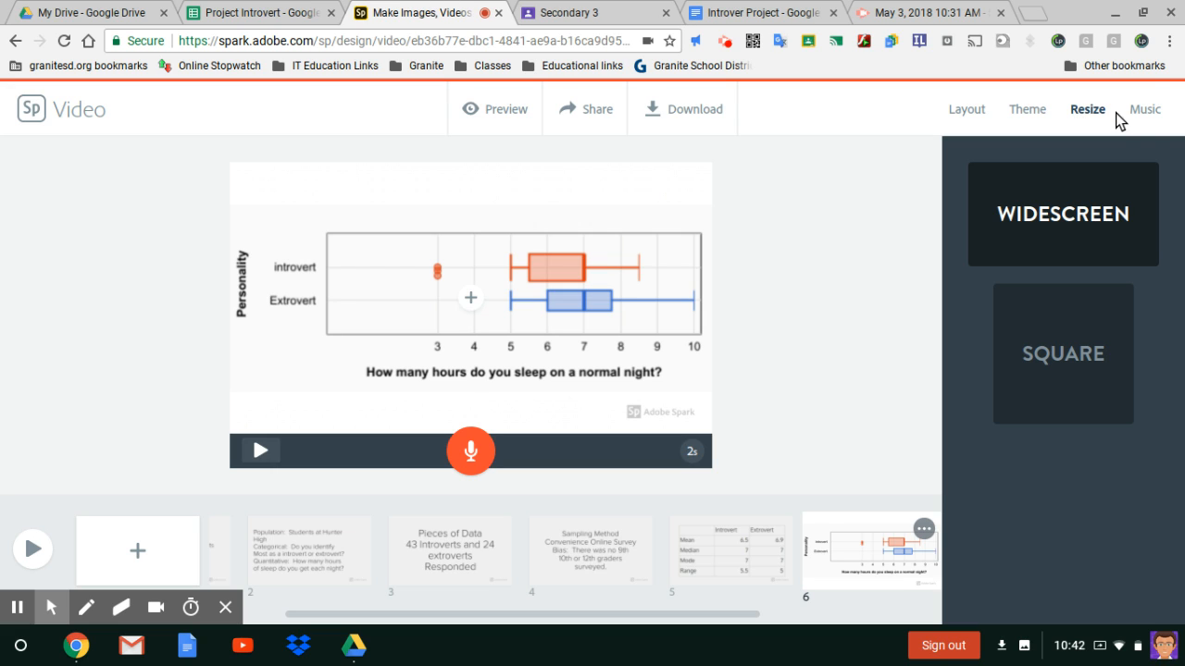
click(1143, 113)
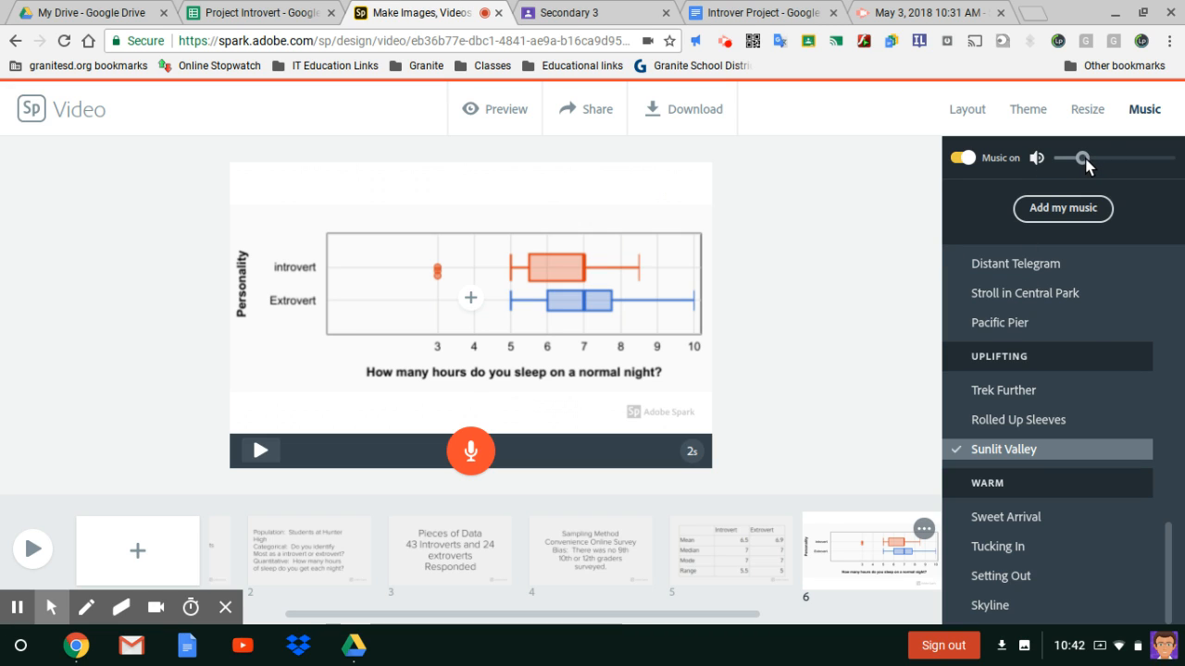
drag(1086, 165, 1036, 165)
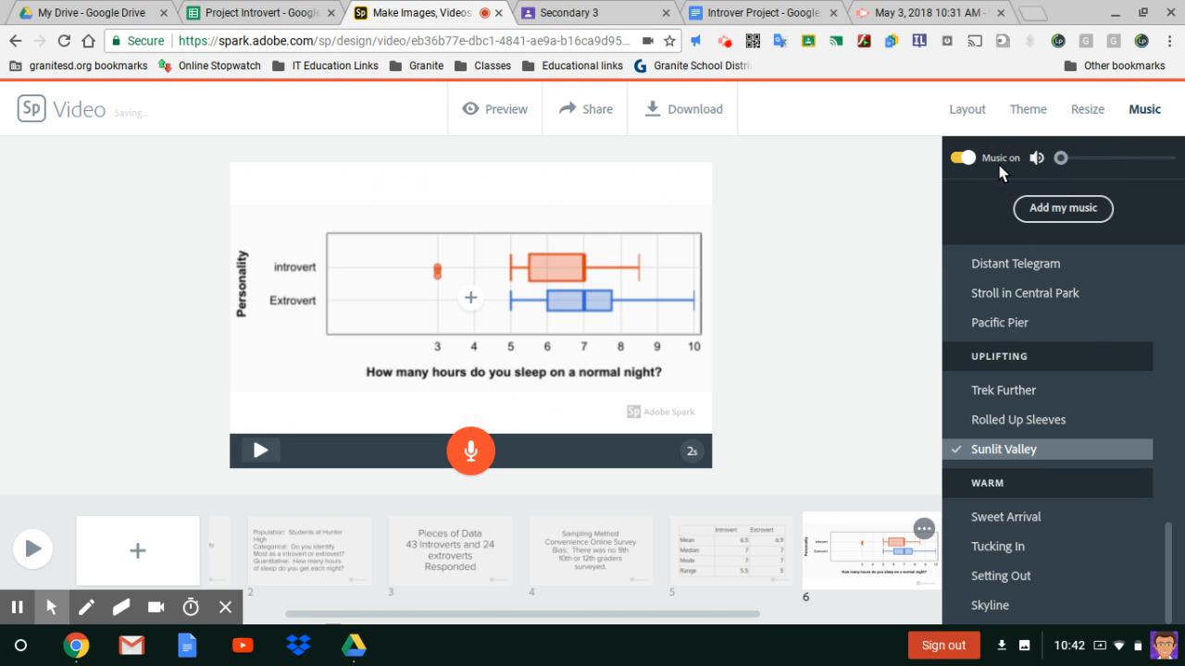
click(962, 158)
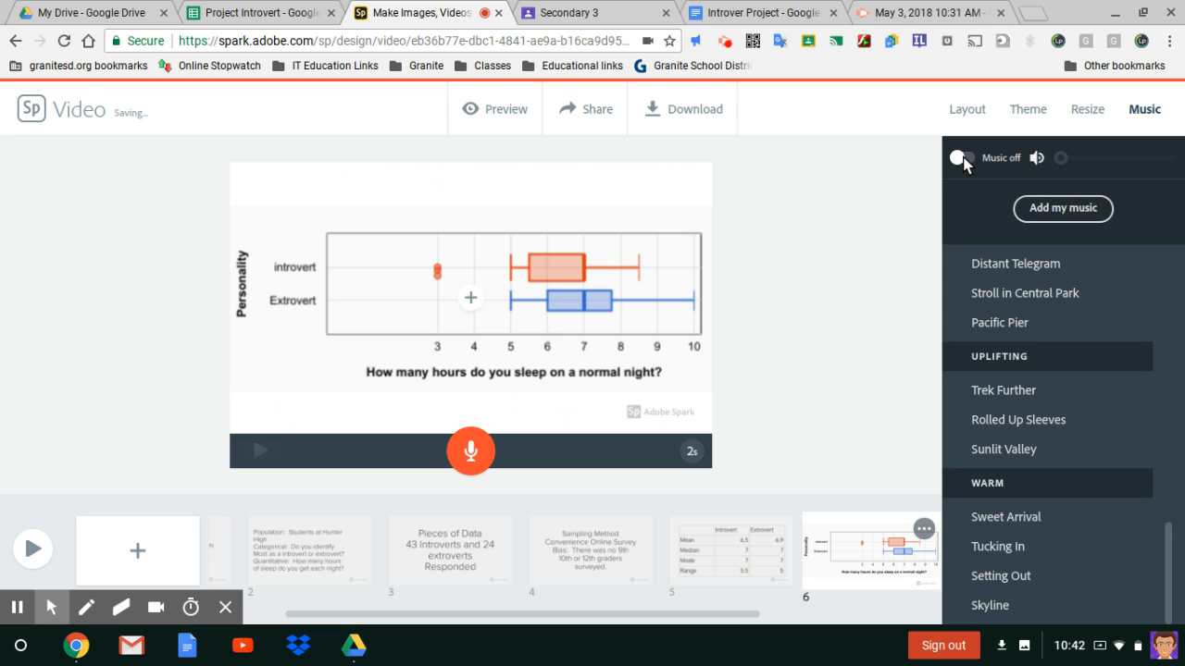
click(852, 263)
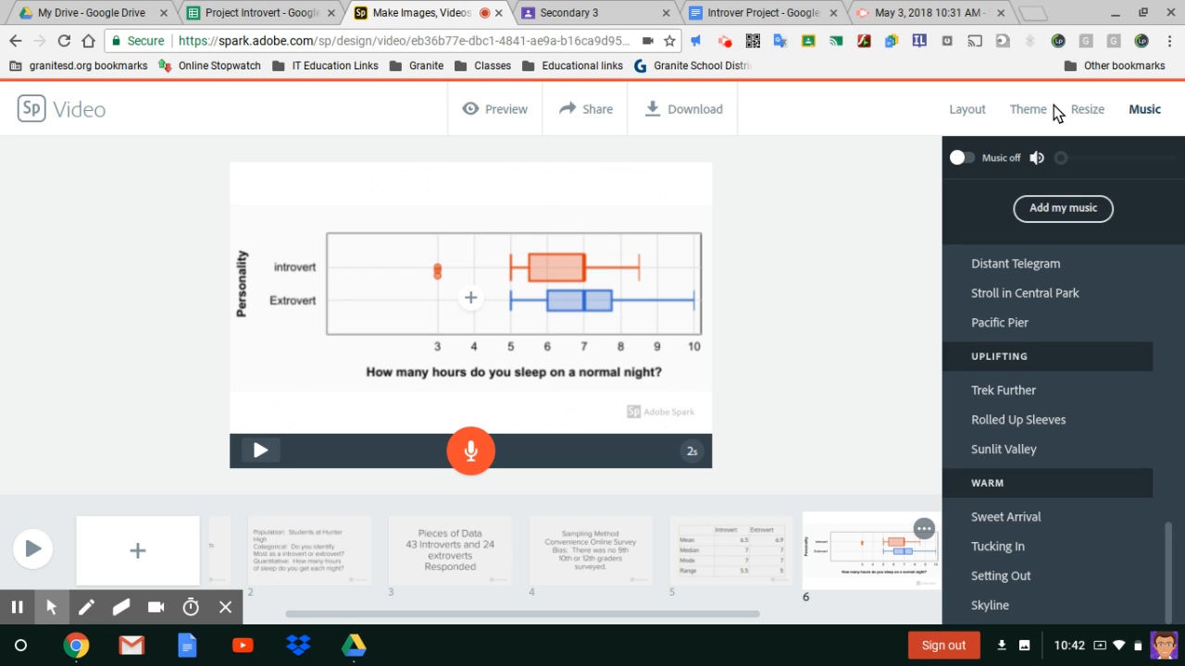